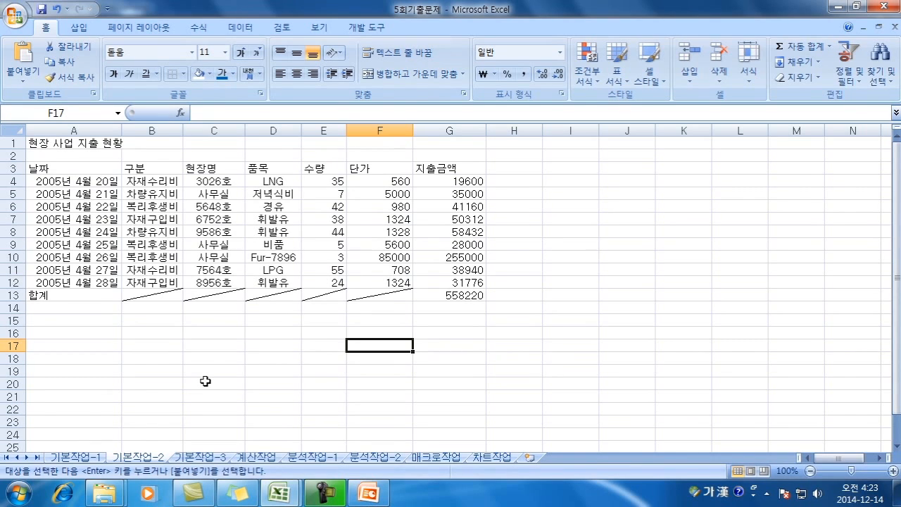
Merge and center the title across cells A1:G1.
left_click_drag(42, 143, 450, 143)
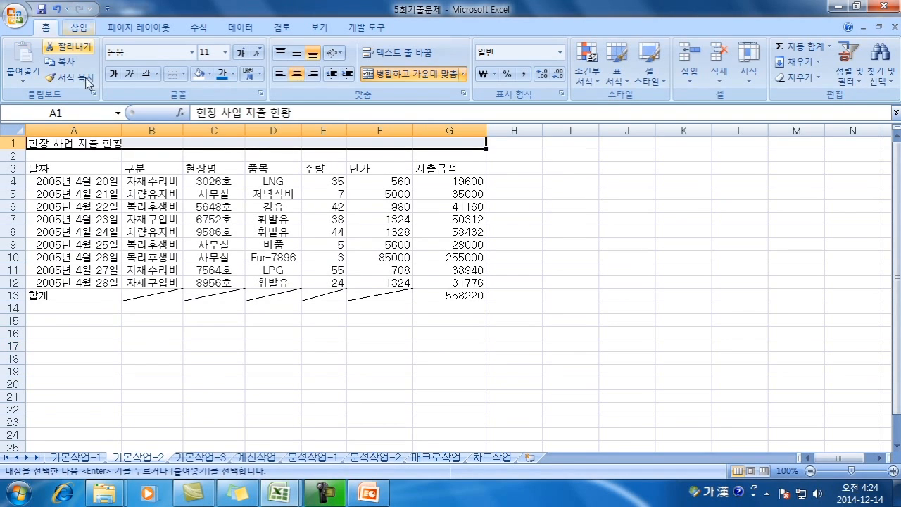
left_click_drag(52, 143, 442, 145)
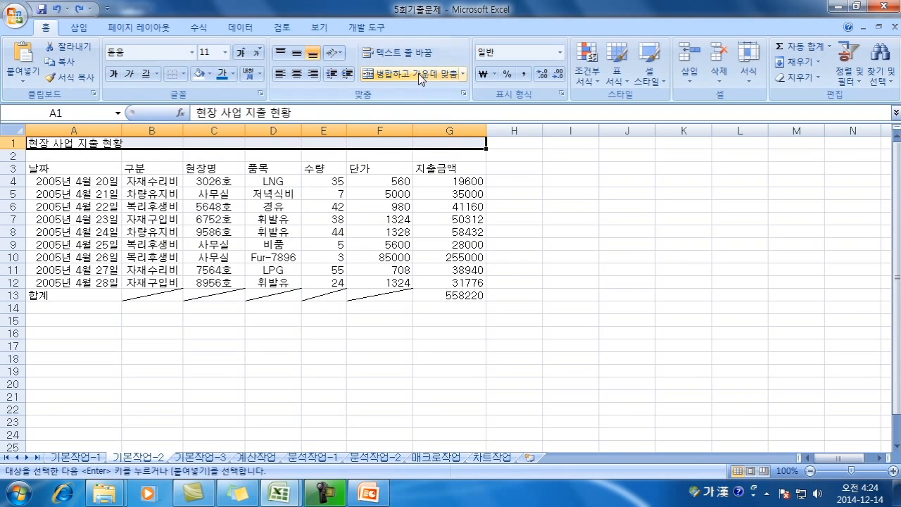
left_click(418, 74)
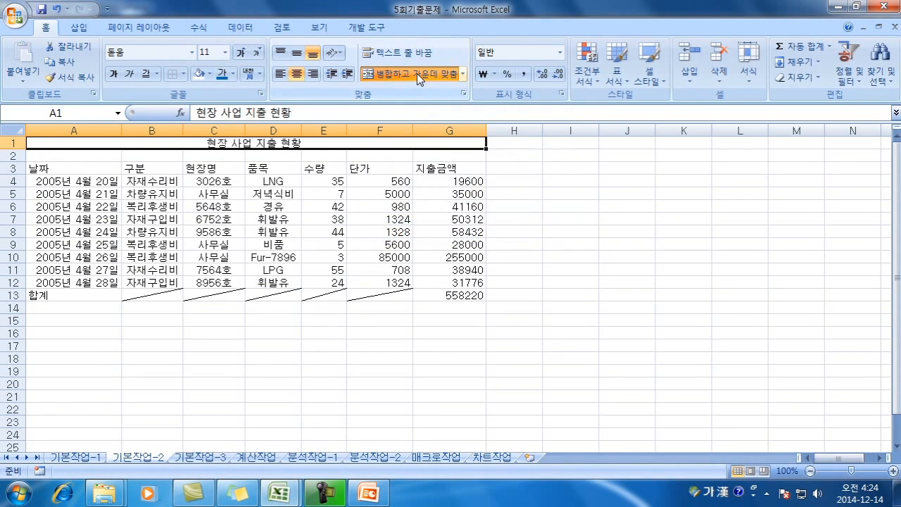
Set the vertical alignment of the merged title cell to center (가운데).
right_click(289, 144)
left_click(344, 322)
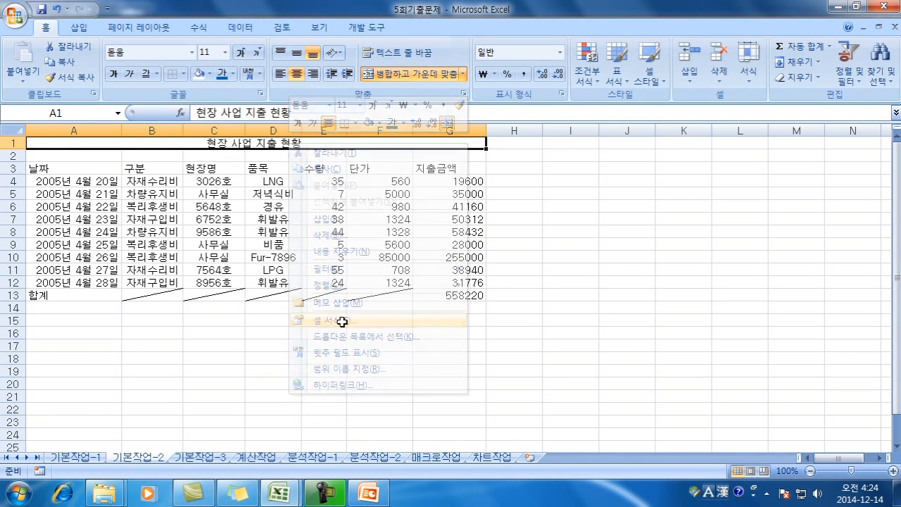
left_click(218, 192)
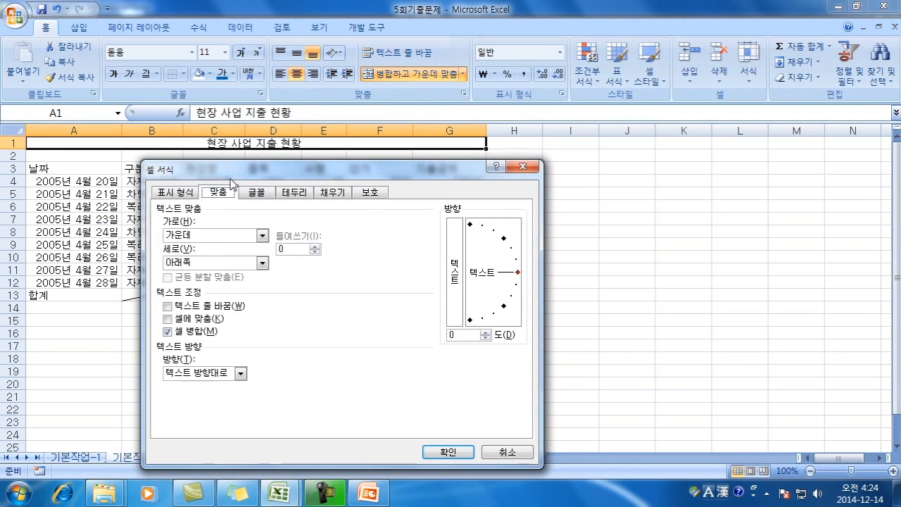
left_click(239, 262)
left_click(227, 284)
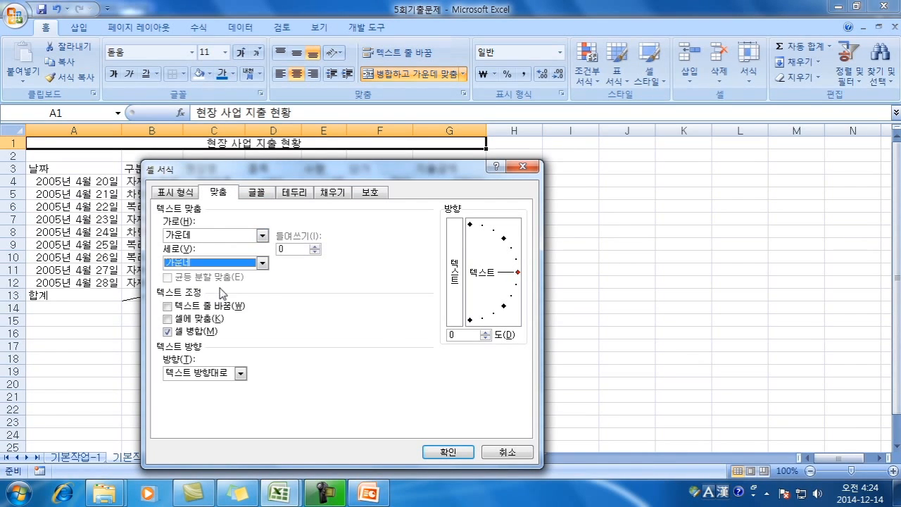
left_click(448, 451)
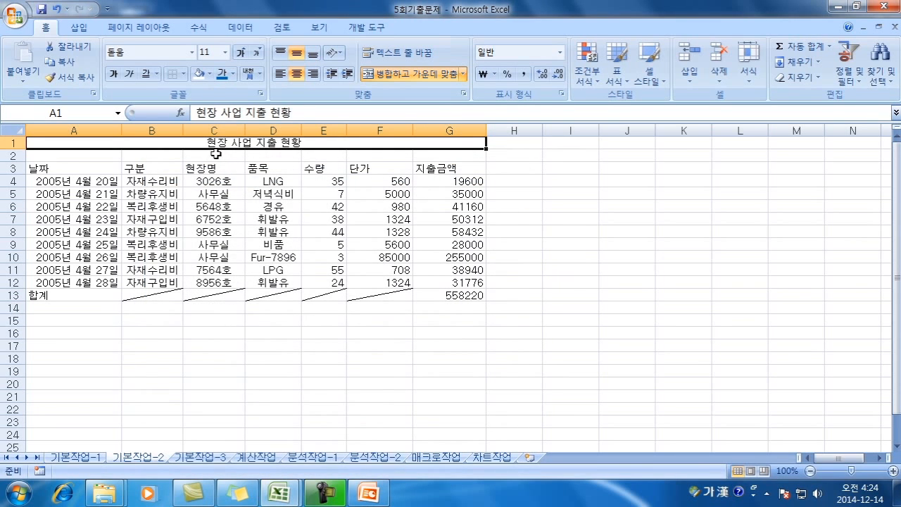
Format the title in A1 with the 궁서 font, size 18, bold.
left_click(191, 52)
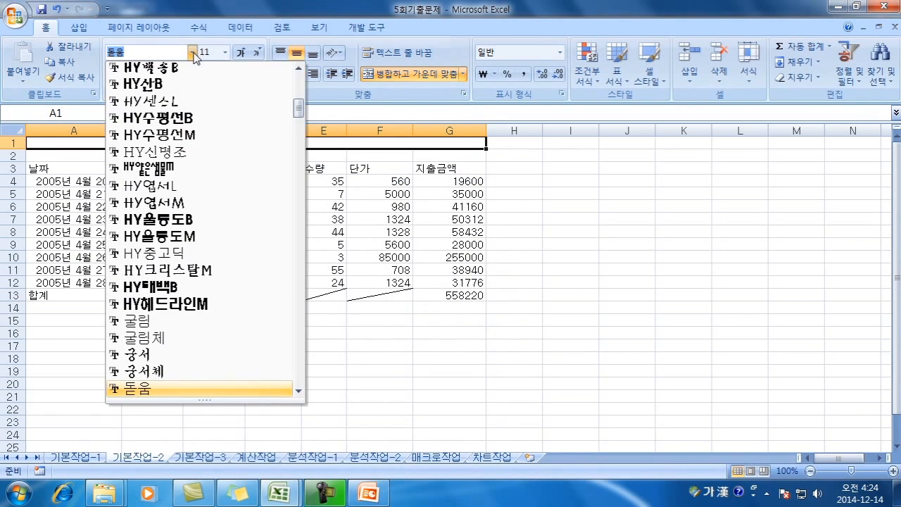
left_click(153, 354)
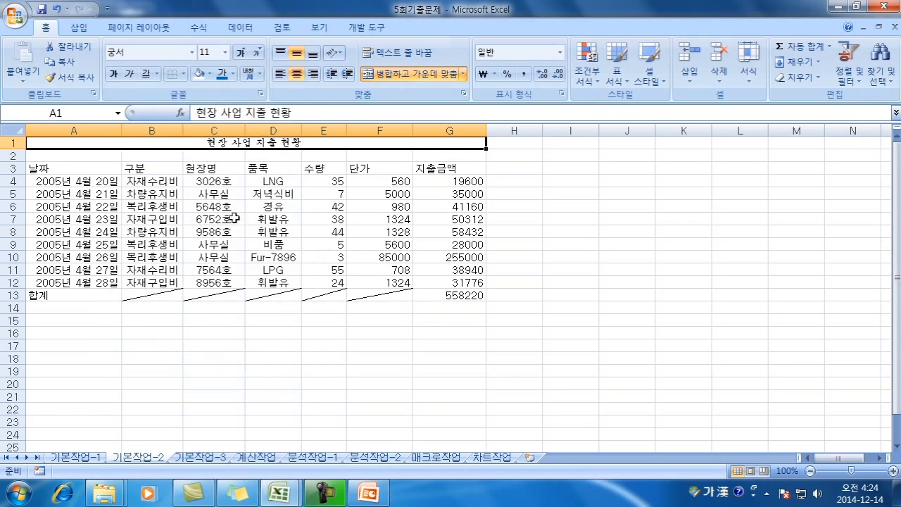
left_click(224, 52)
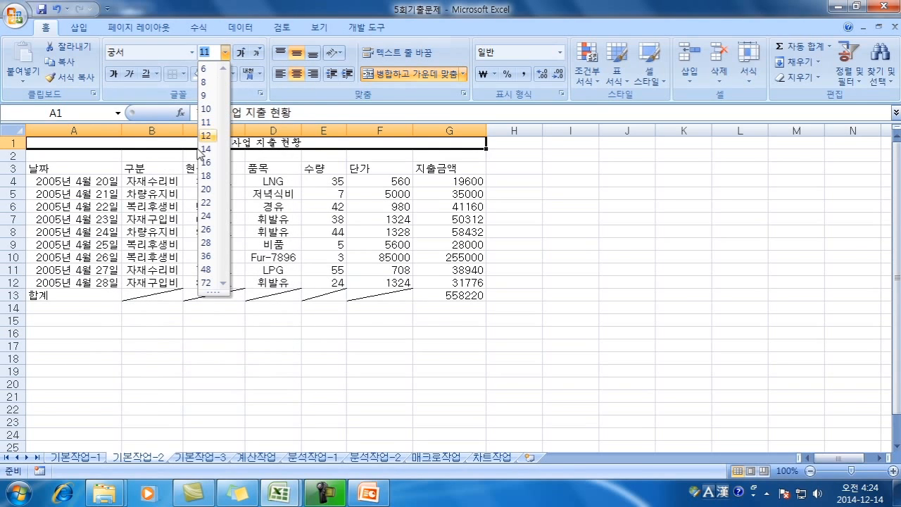
left_click(205, 176)
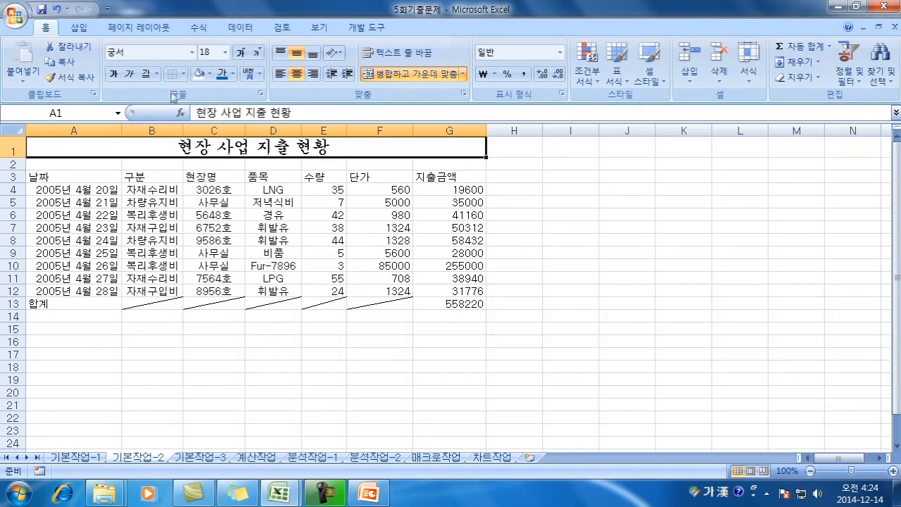
left_click(113, 73)
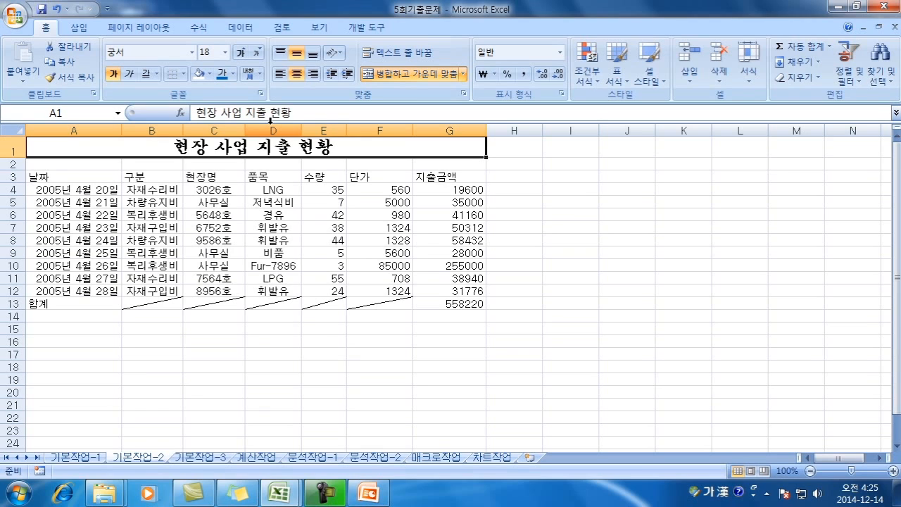
Add the comment "1분기 우수 사업장" to the title cell without the author name, and keep it always displayed.
right_click(474, 149)
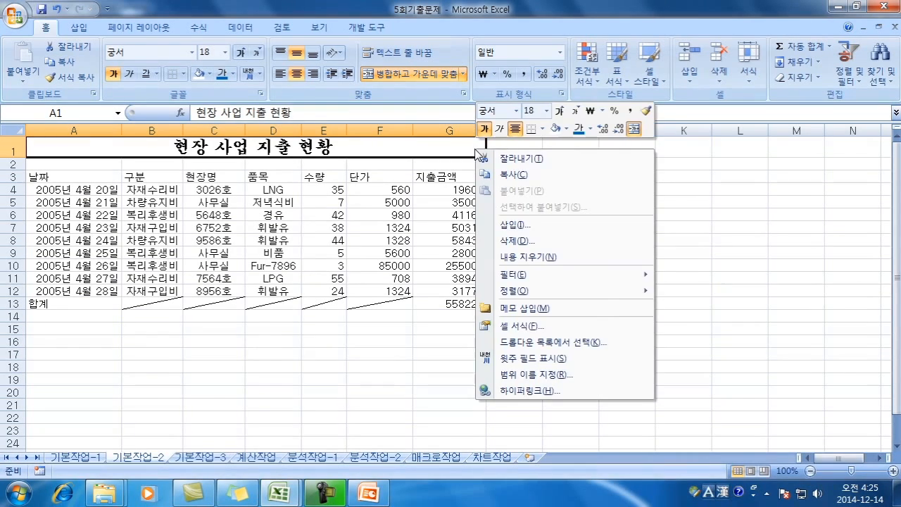
left_click(524, 307)
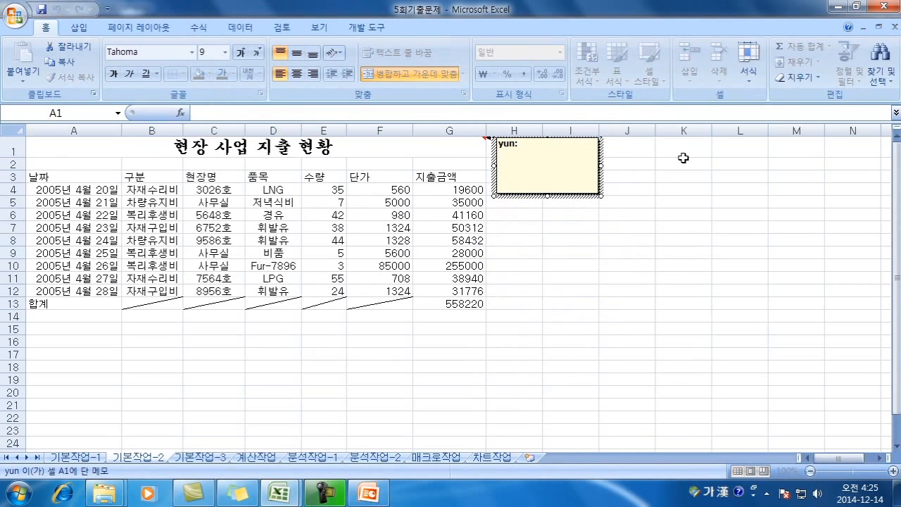
key("BackSpace")
key("BackSpace")
key("BackSpace")
key("BackSpace")
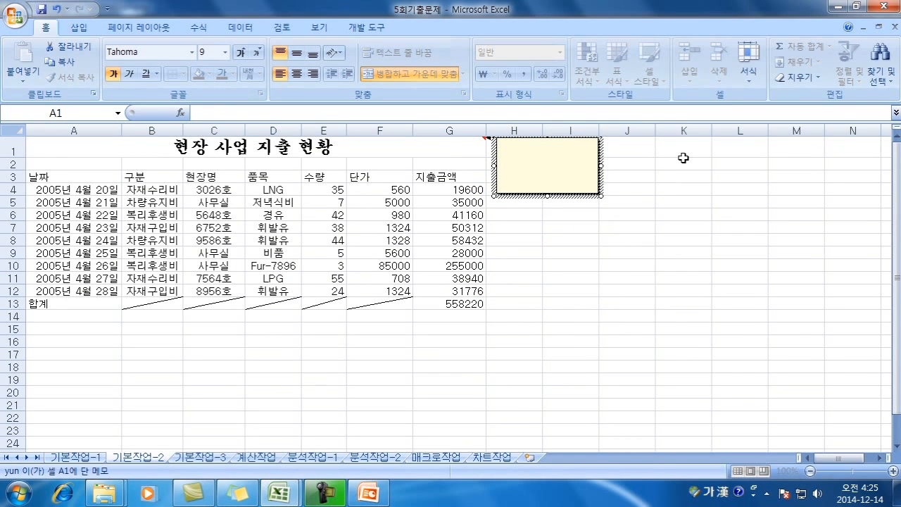
type("1분기 우수 사업장")
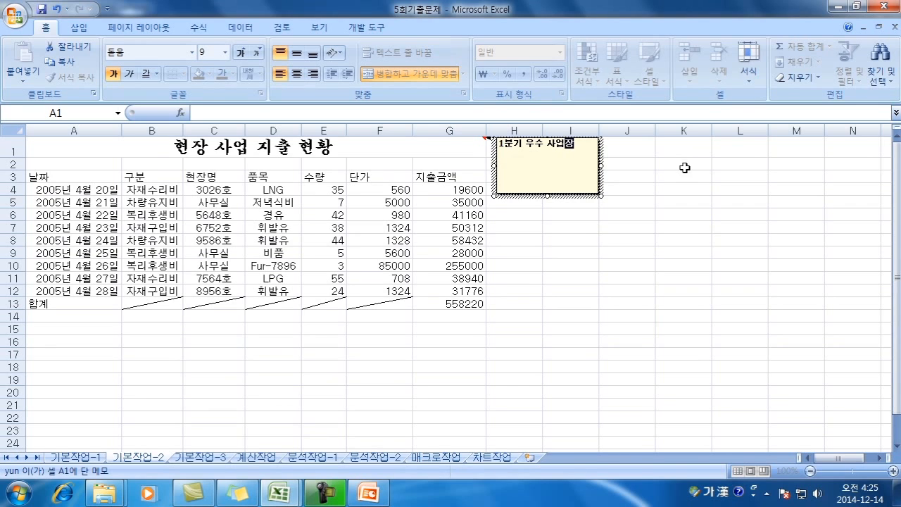
left_click(462, 146)
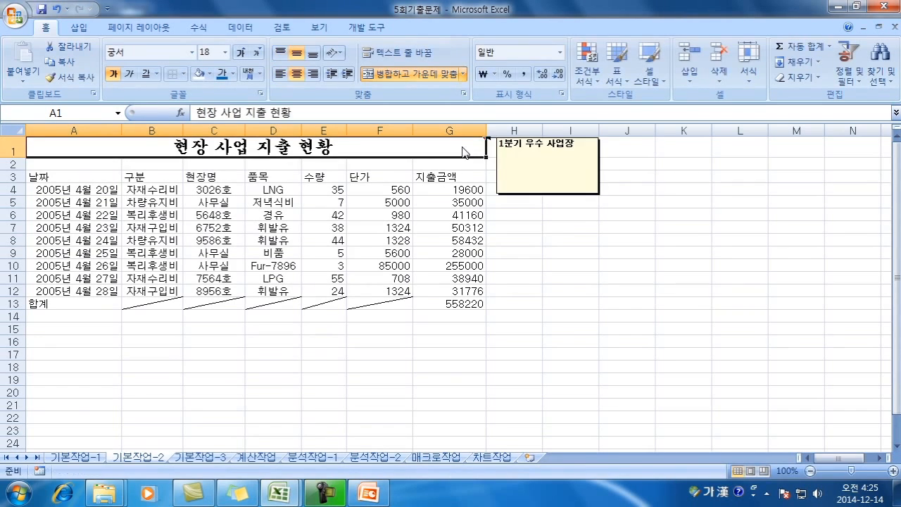
right_click(461, 147)
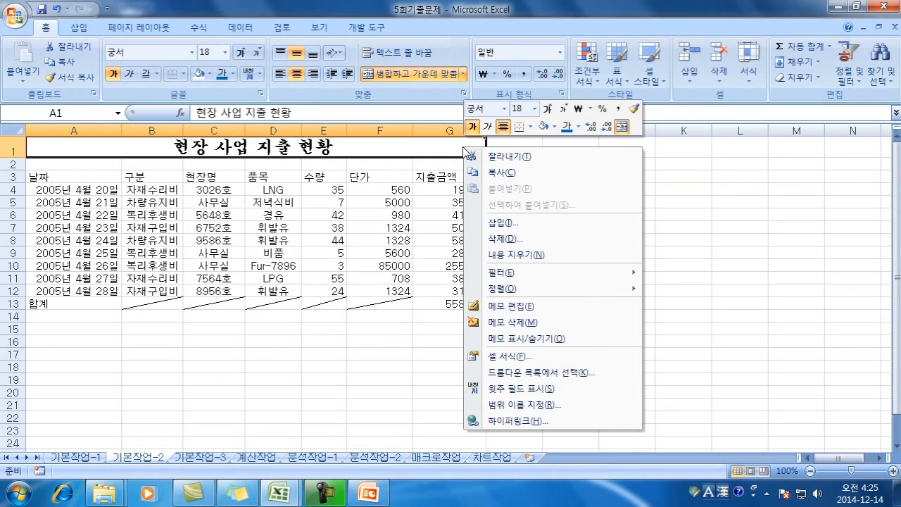
left_click(534, 338)
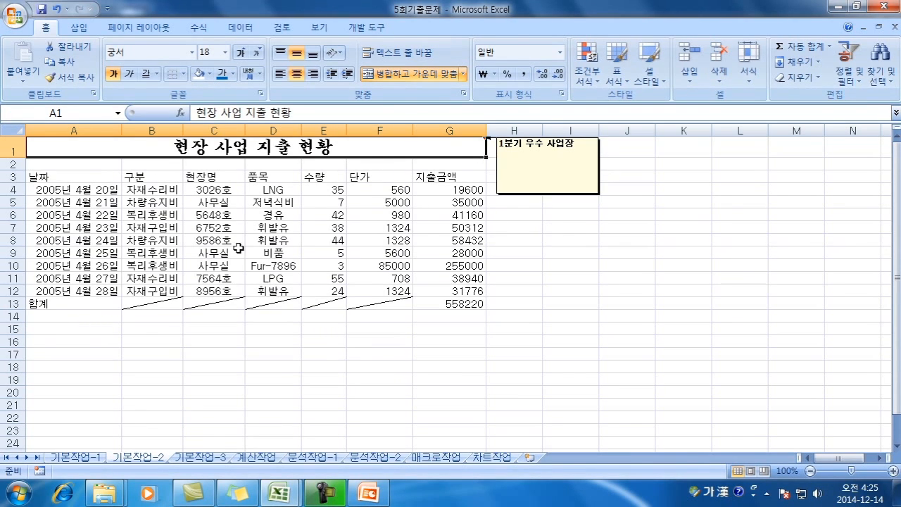
Apply the custom number format #,##0원, with no space before 원, to cells F4:F12 and G4:G13.
left_click(380, 189)
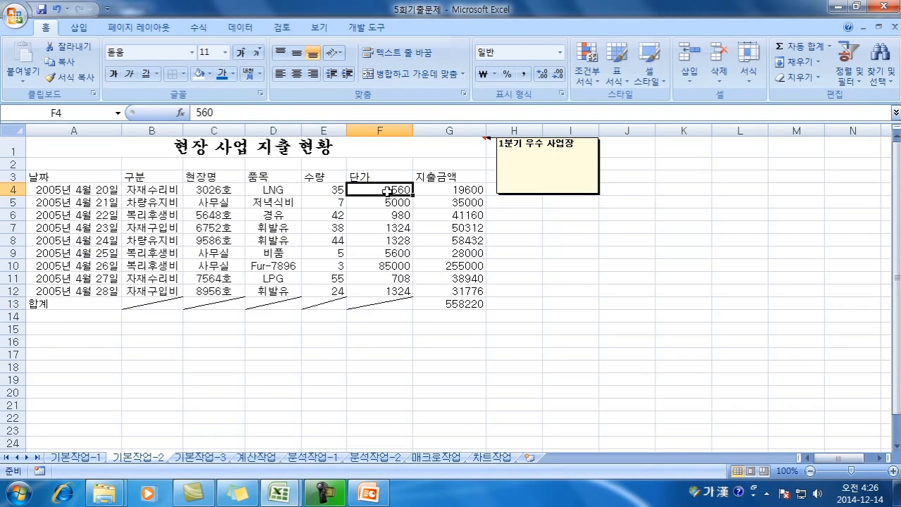
left_click_drag(387, 189, 390, 289)
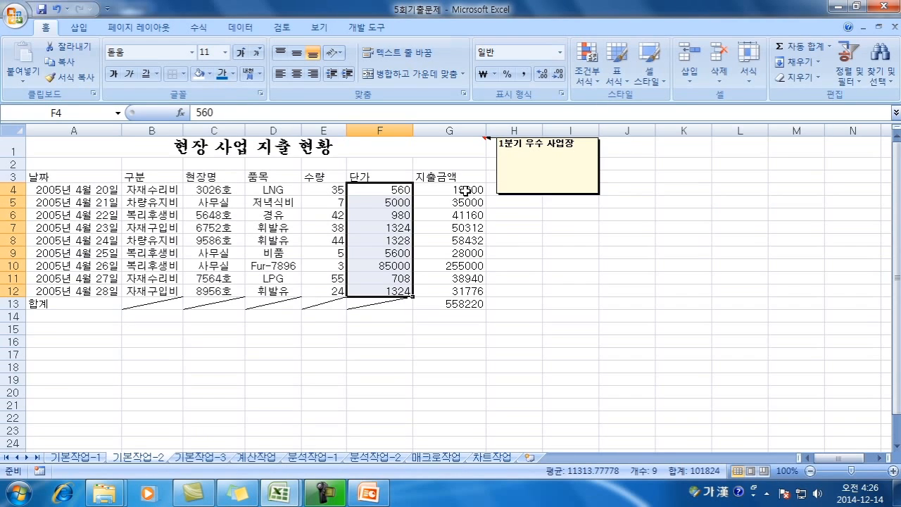
left_click_drag(463, 189, 465, 303)
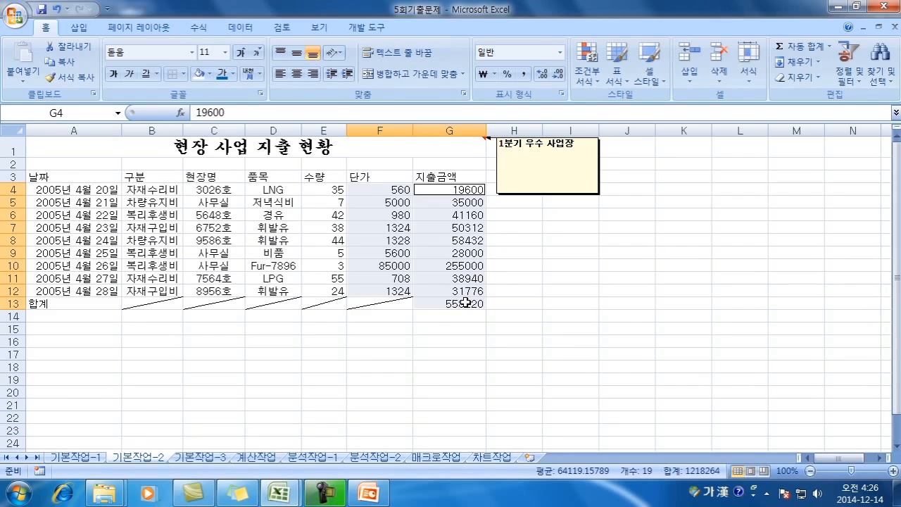
right_click(450, 210)
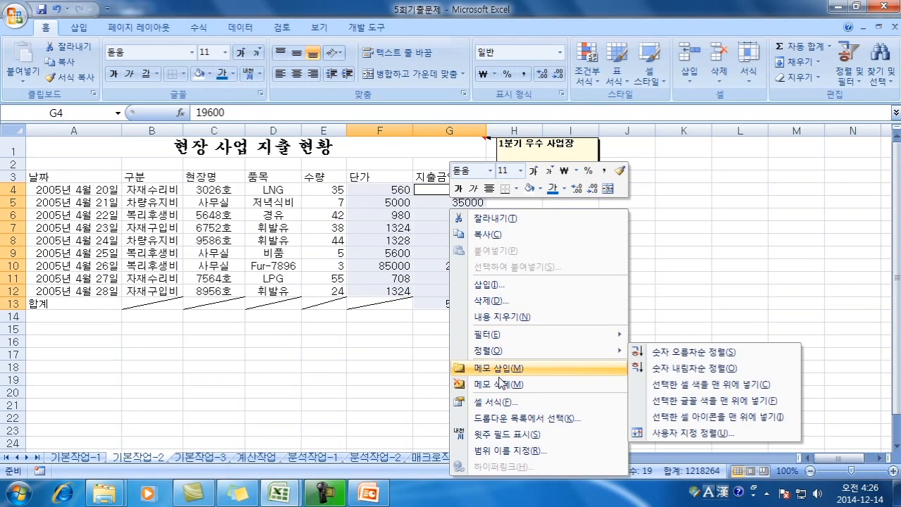
left_click(501, 401)
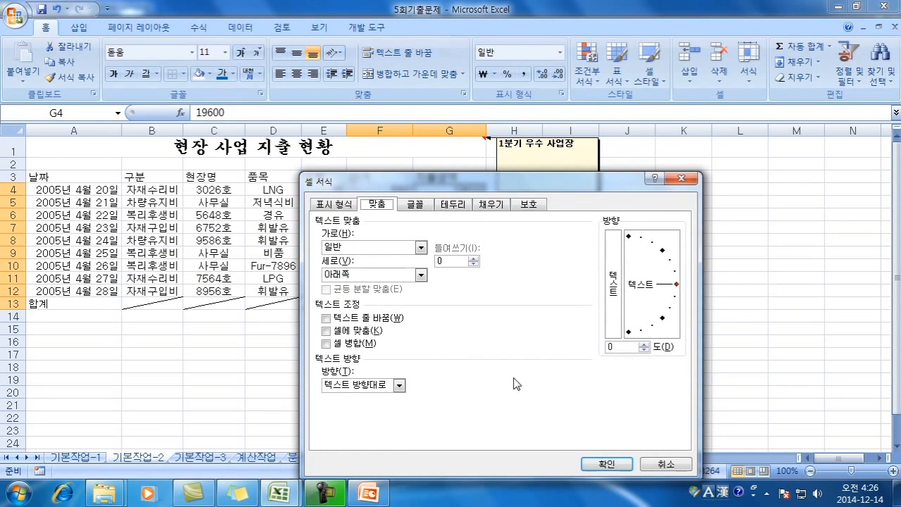
left_click(338, 202)
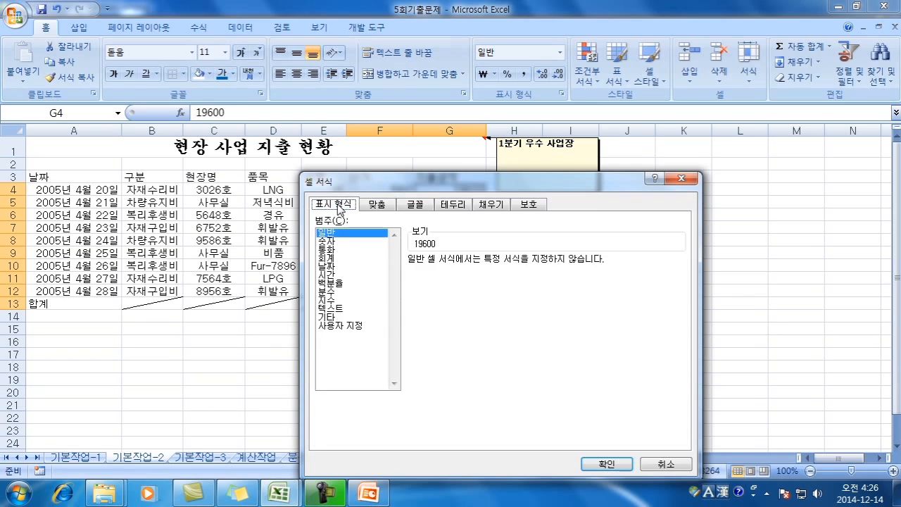
left_click(351, 325)
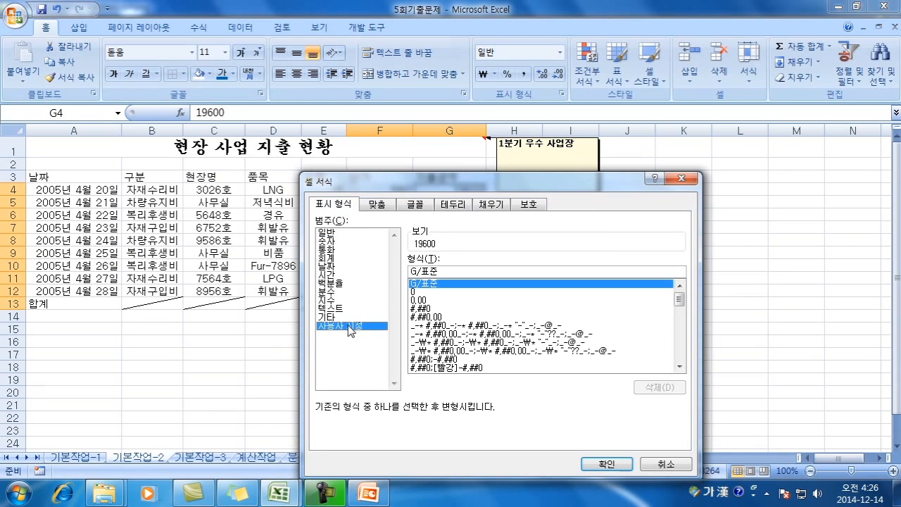
left_click(427, 309)
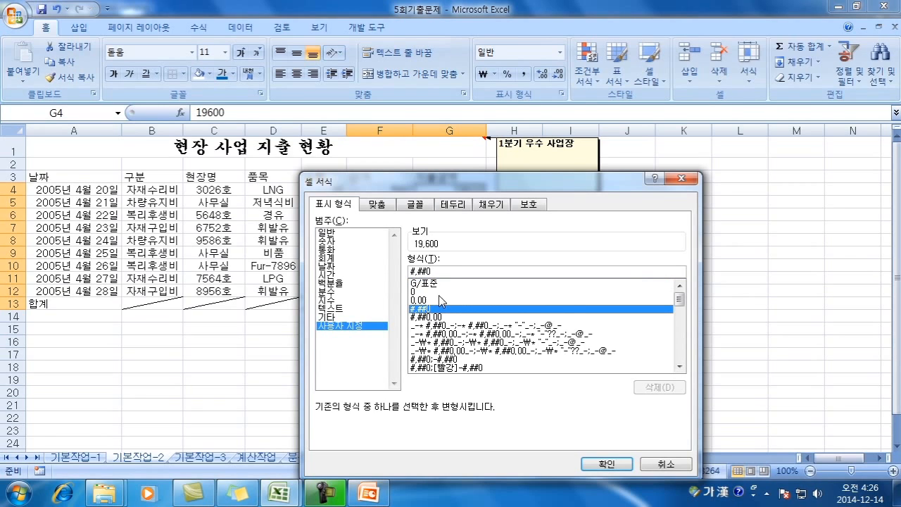
left_click(450, 271)
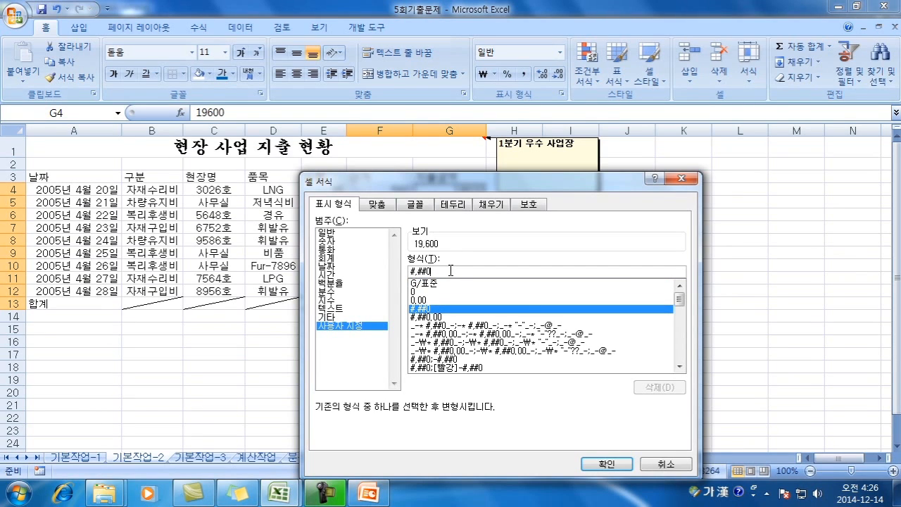
type("원")
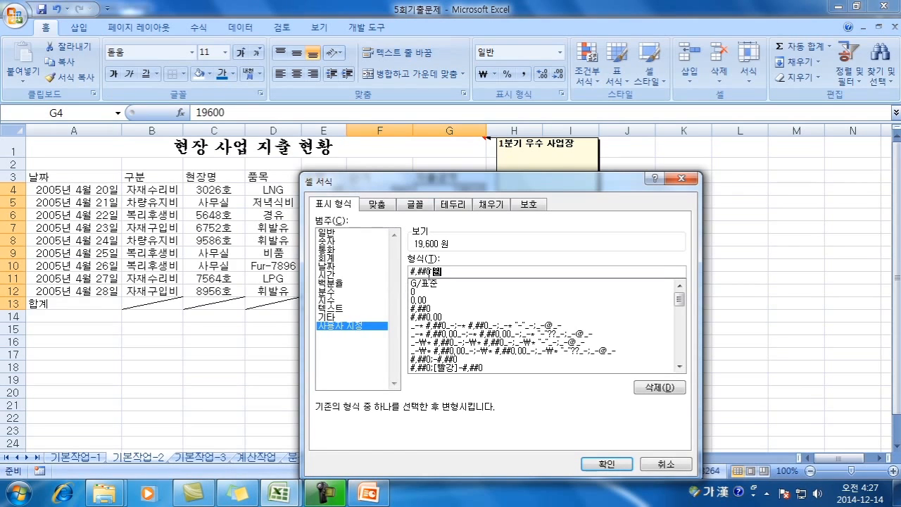
key("Left")
key("BackSpace")
left_click(607, 464)
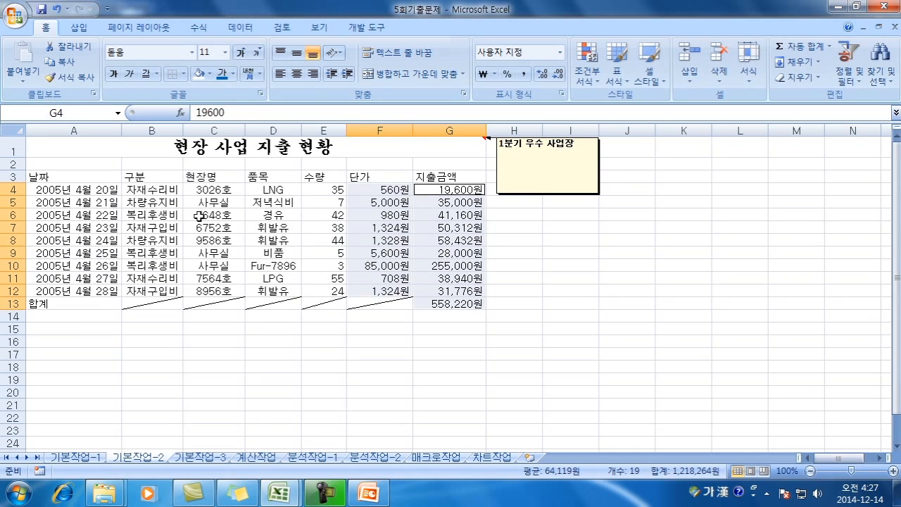
Convert the heading 단가 in cell F3 to the Hanja 單價.
left_click(371, 176)
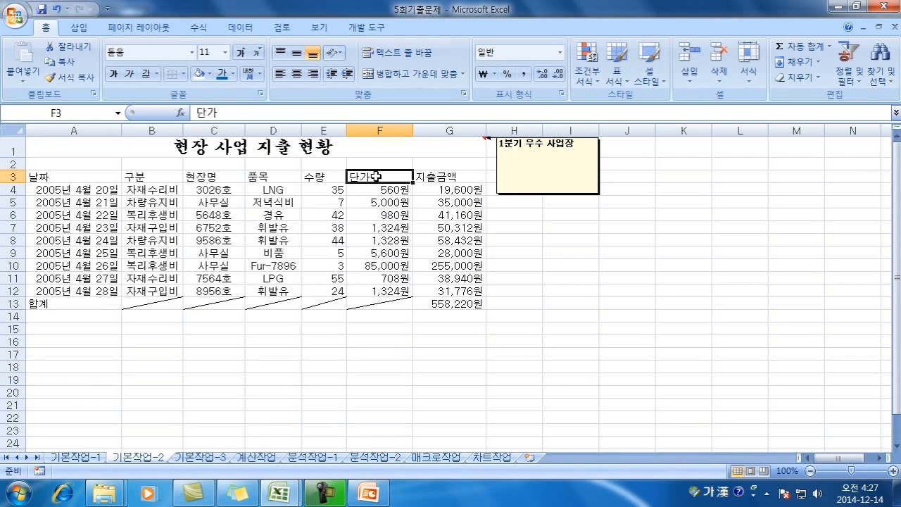
double_click(375, 176)
left_click_drag(386, 178, 337, 187)
key("Hangul_Hanja")
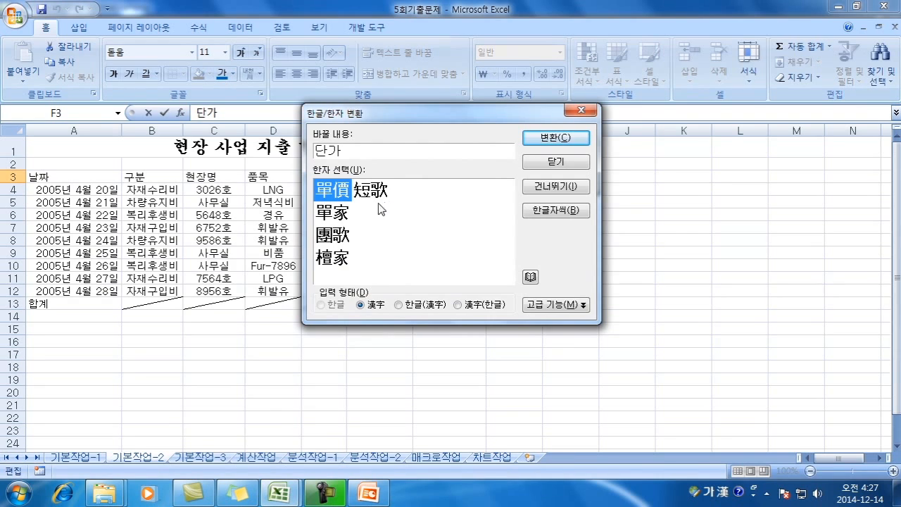
left_click(555, 137)
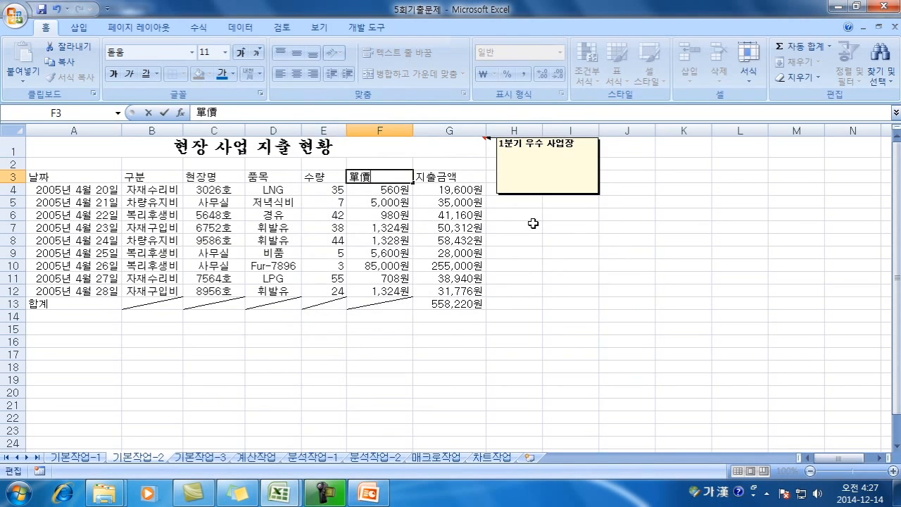
key("Return")
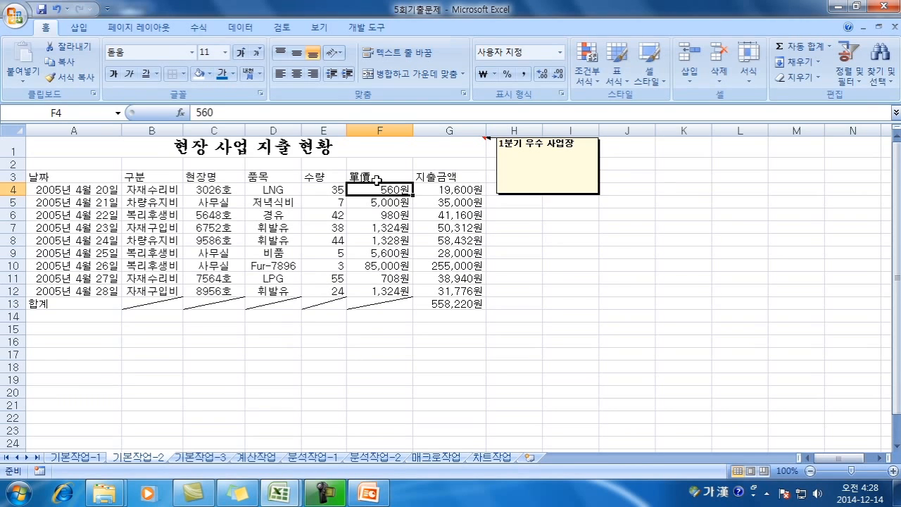
Centre the headings in A3:G3 and the 합계 label in A13, and apply all borders to A3:G13.
left_click_drag(82, 179, 461, 179)
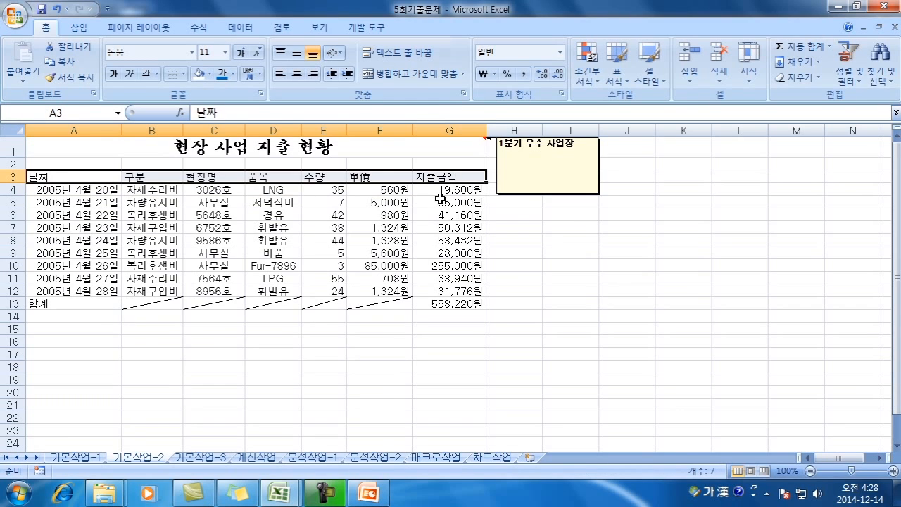
left_click(81, 303)
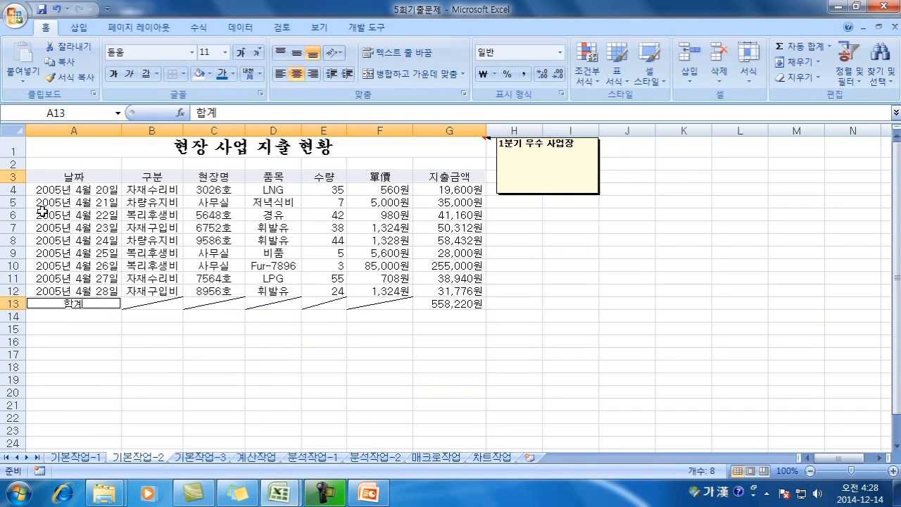
left_click_drag(60, 174, 453, 305)
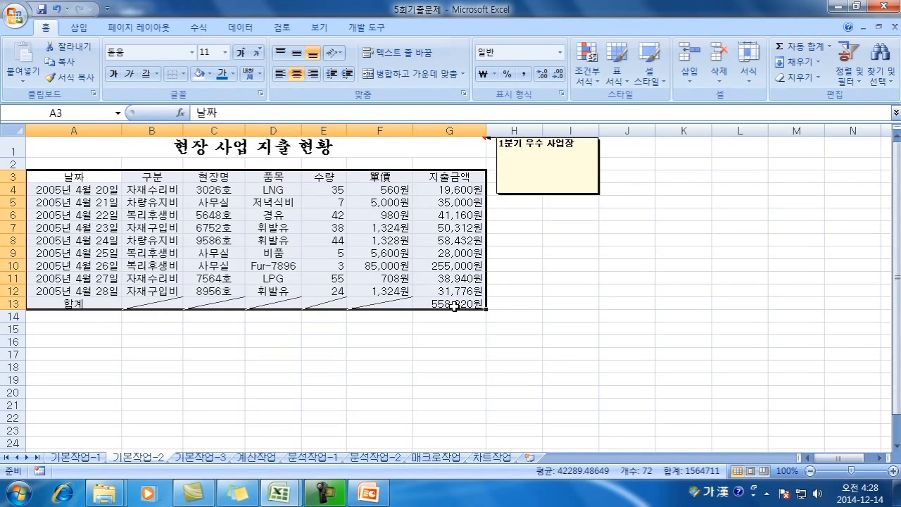
left_click(183, 74)
left_click(203, 193)
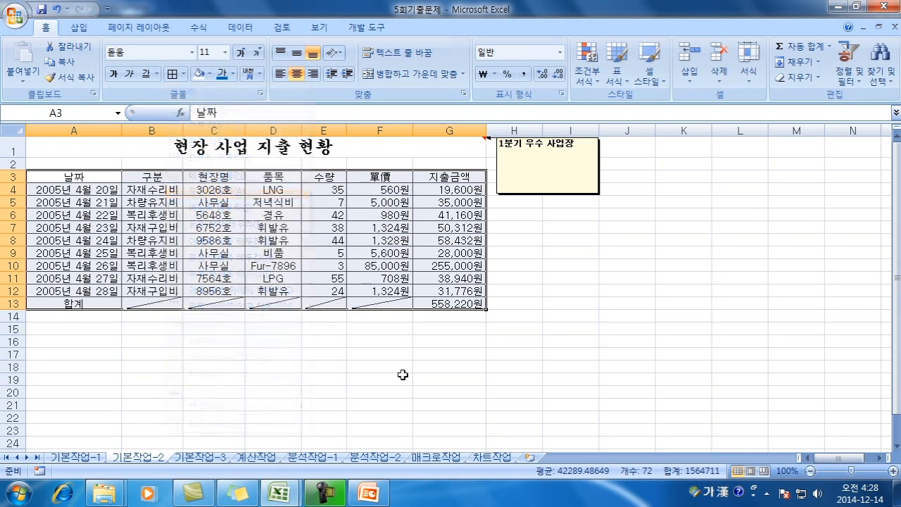
left_click(432, 356)
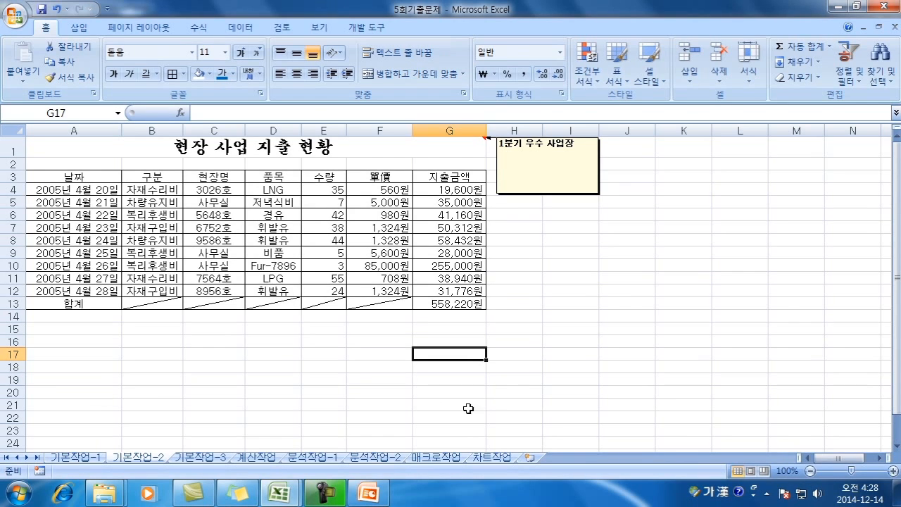
On sheet 기본작업-3, create a new conditional formatting rule for A4:H16 that uses a formula to determine the cells.
left_click(211, 458)
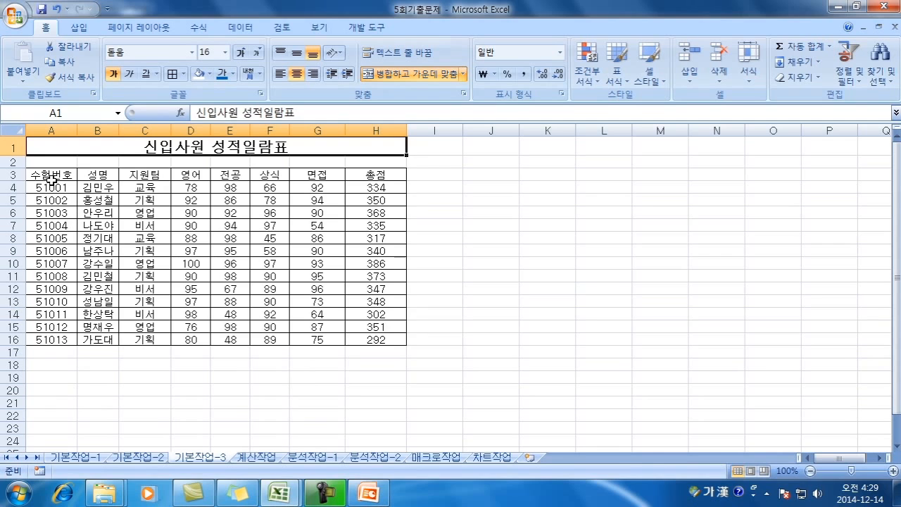
left_click_drag(52, 187, 371, 339)
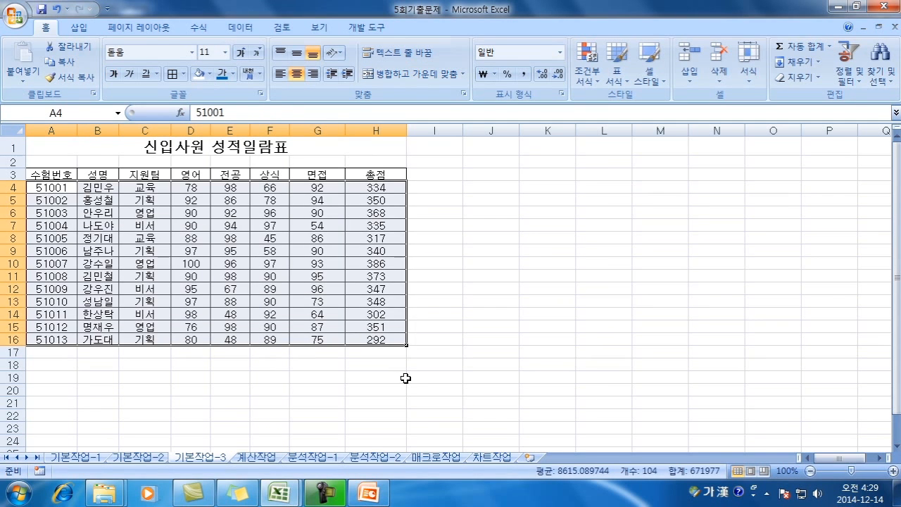
left_click(587, 70)
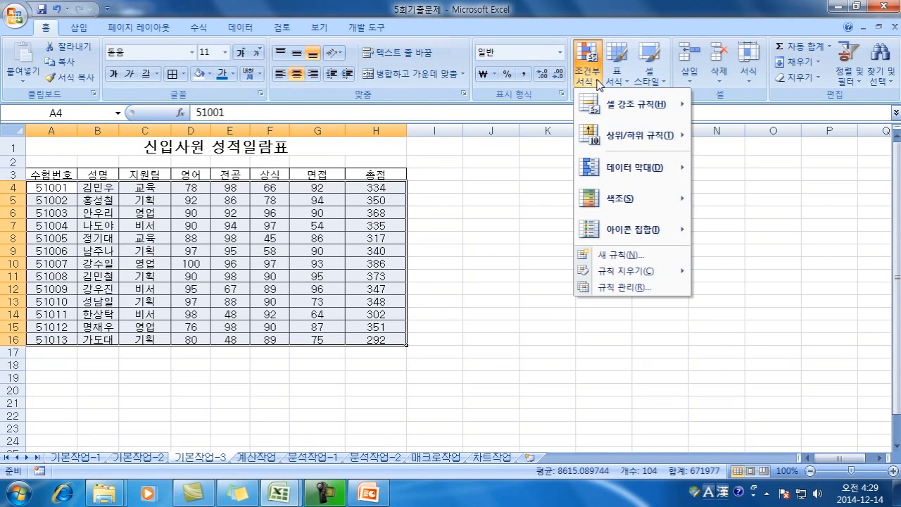
left_click(619, 259)
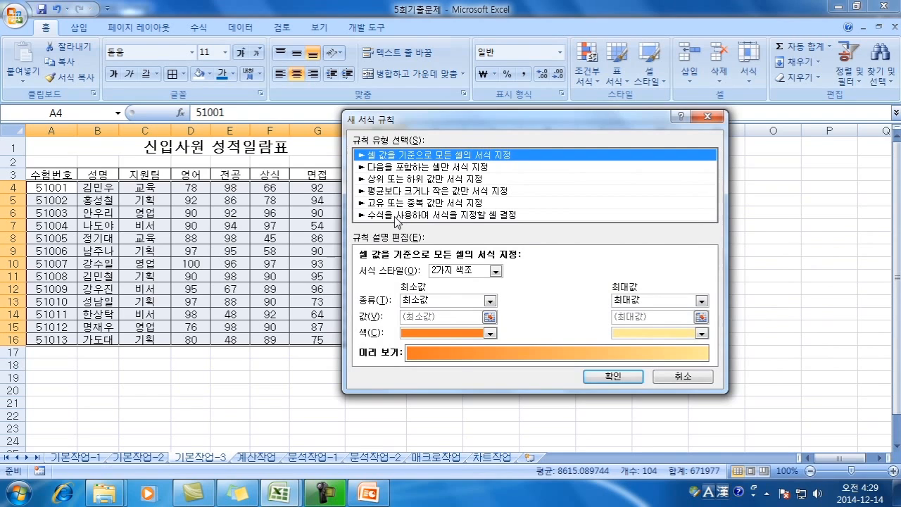
left_click(492, 215)
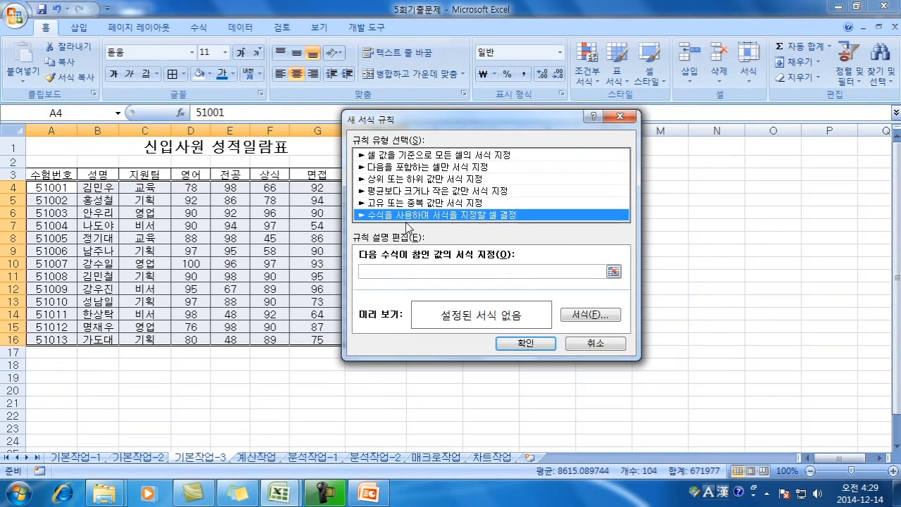
Begin the rule's AND formula with the 면접 score condition $G4>=90, locking only the column.
left_click(385, 270)
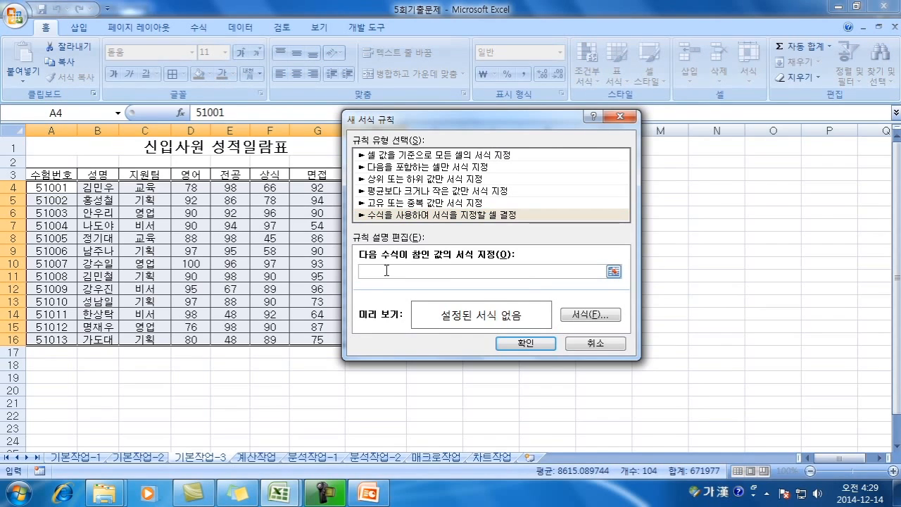
type("ㅋ")
key("BackSpace")
type("=ㅁㅣ")
key("Hangul")
type("nd(")
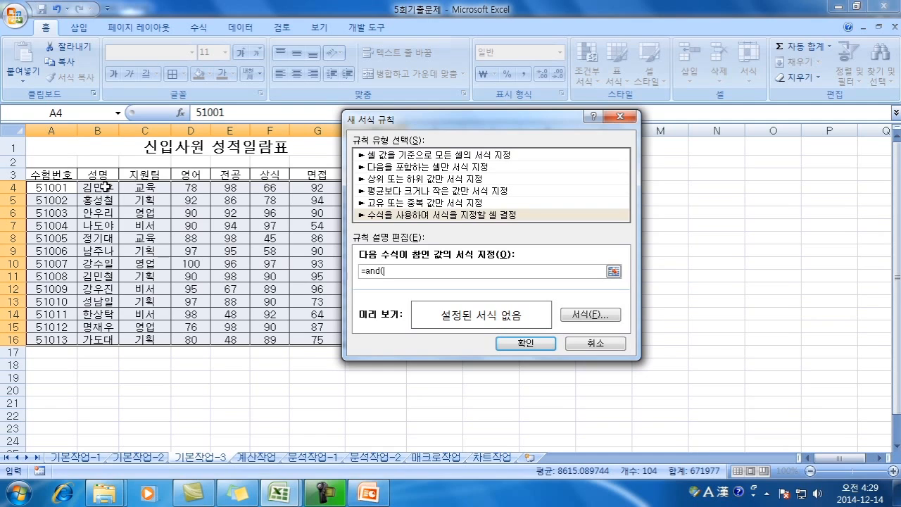
left_click(323, 189)
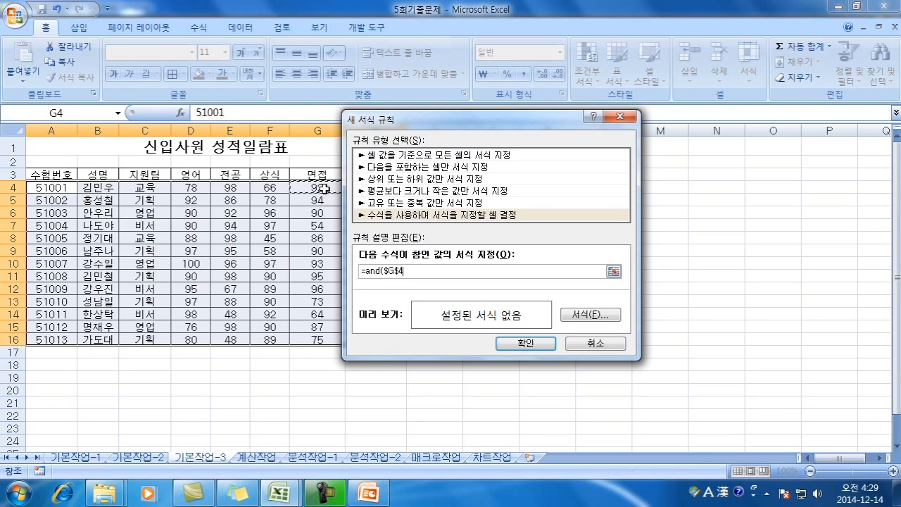
key("F4")
key("F4")
type(">=90,")
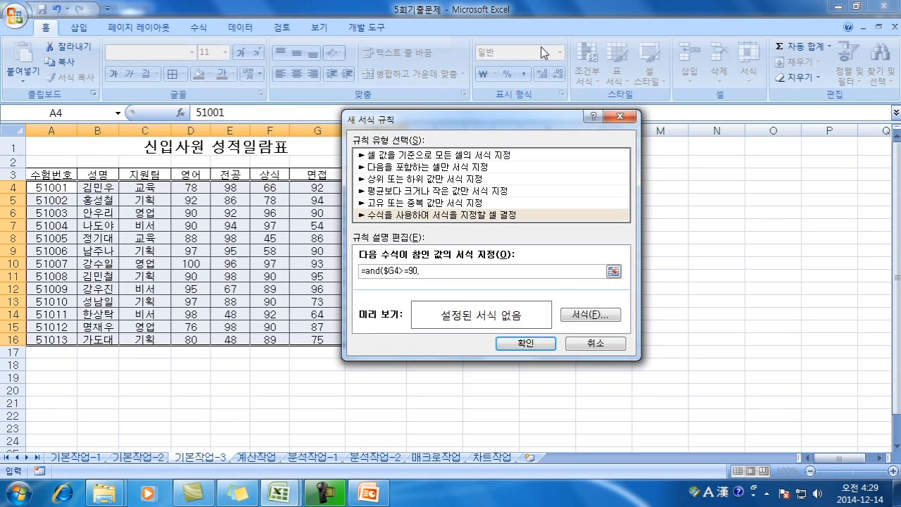
Complete the rule formula with the 총점 condition $H4>=350, giving =and($G4>=90,$H4>=350).
left_click_drag(468, 120, 557, 122)
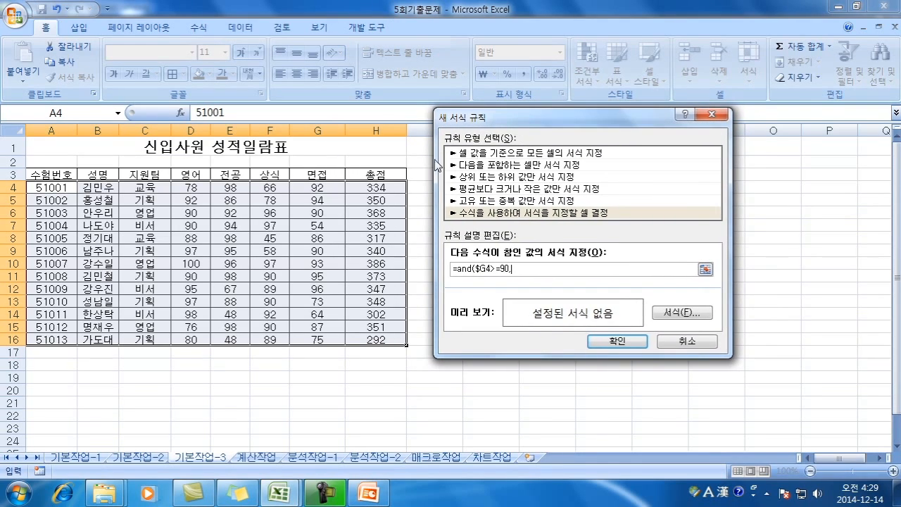
left_click(381, 190)
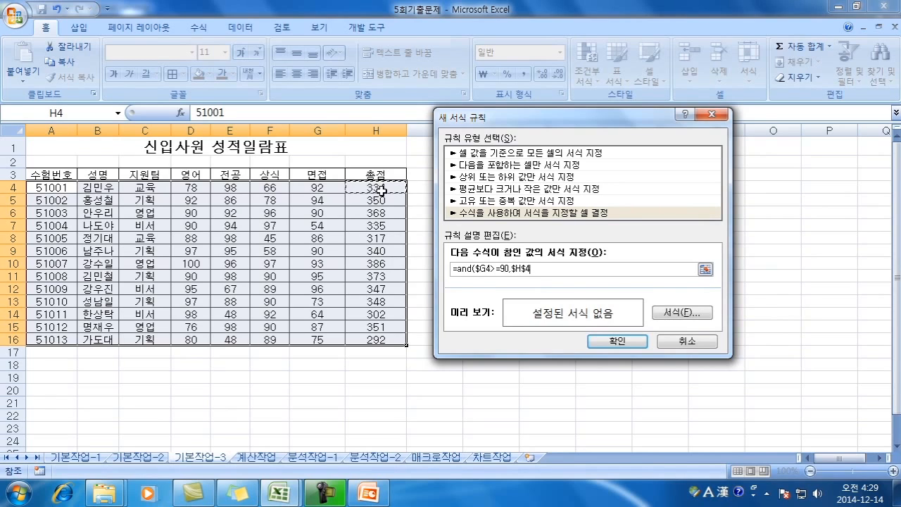
key("F4")
key("F4")
type(">=350")
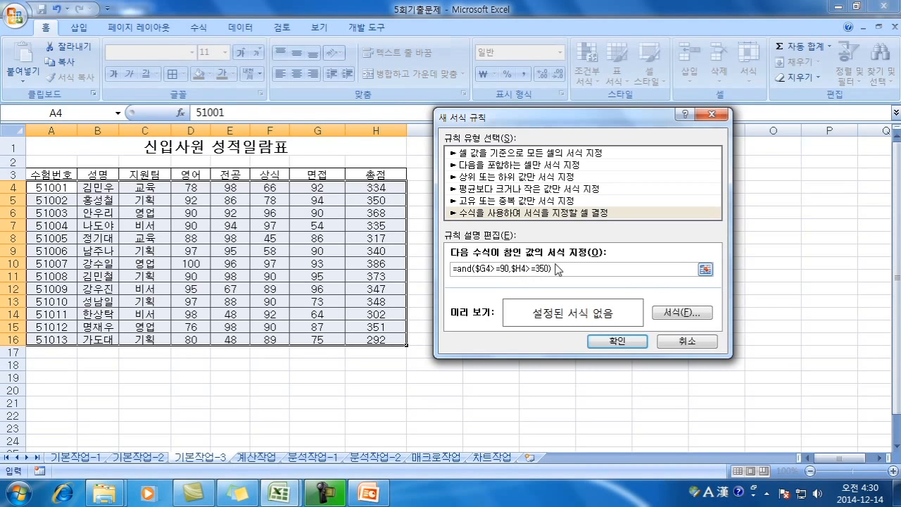
Set the rule's font to standard red and bold italic (굵은 기울임꼴), and apply the conditional formatting rule.
left_click(679, 312)
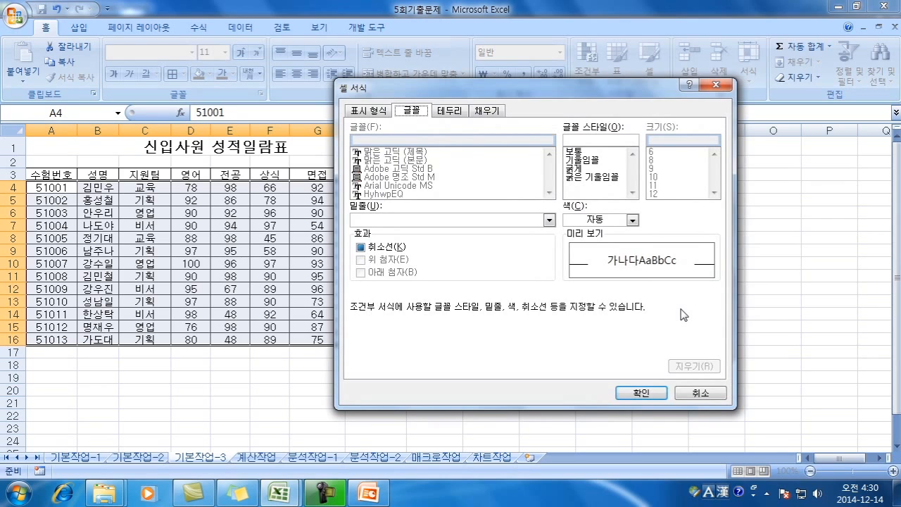
left_click(633, 220)
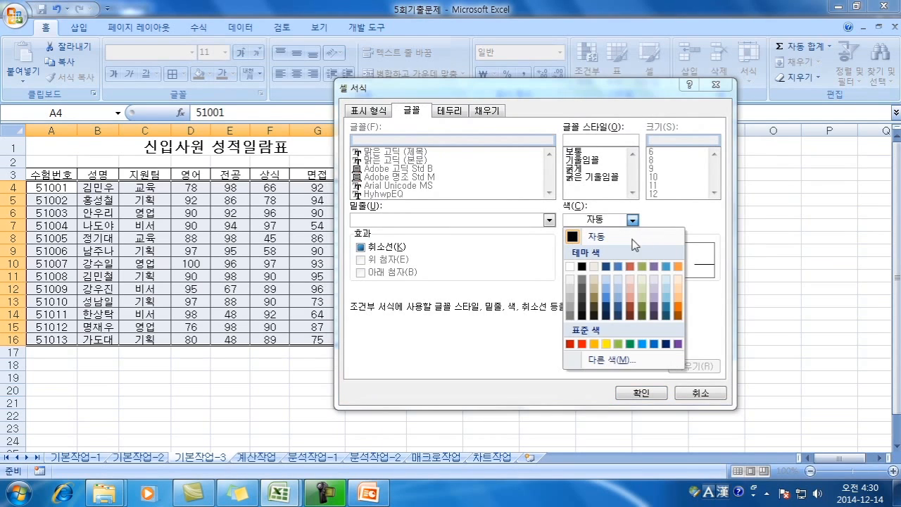
left_click(581, 343)
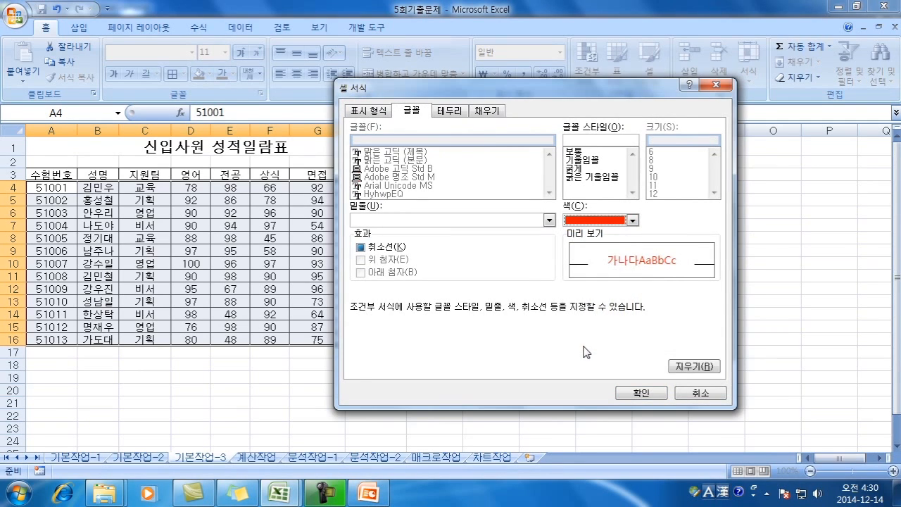
left_click(594, 178)
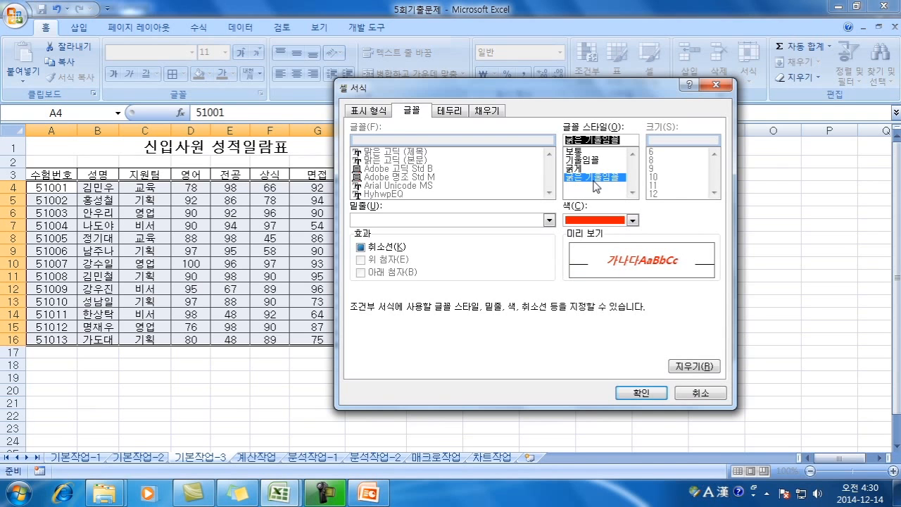
left_click(643, 400)
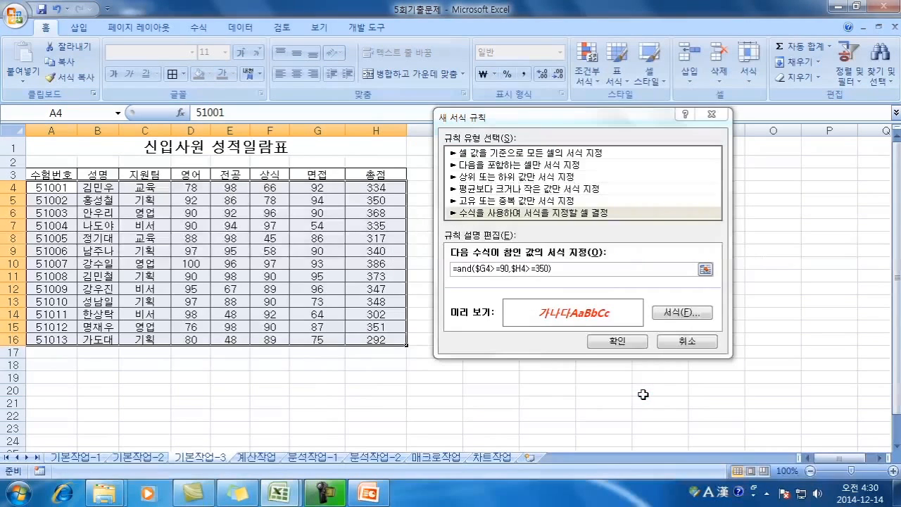
left_click(624, 341)
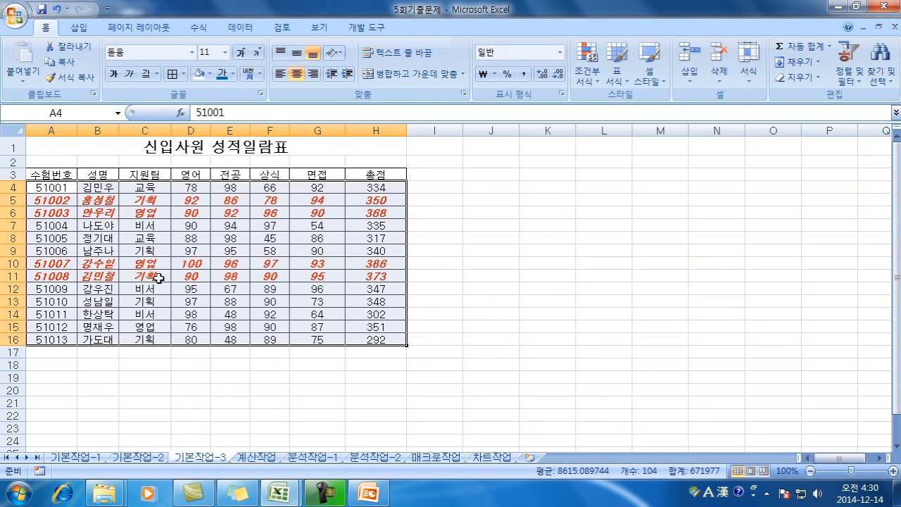
left_click(479, 350)
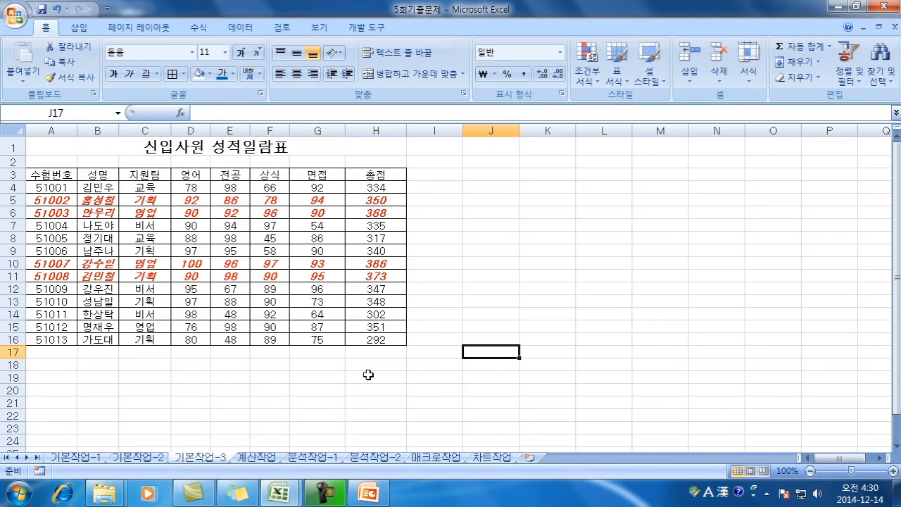
On sheet 계산작업, calculate the 최고점수 of 표1 in D15 with =LARGE(D3:D13,1).
left_click(270, 457)
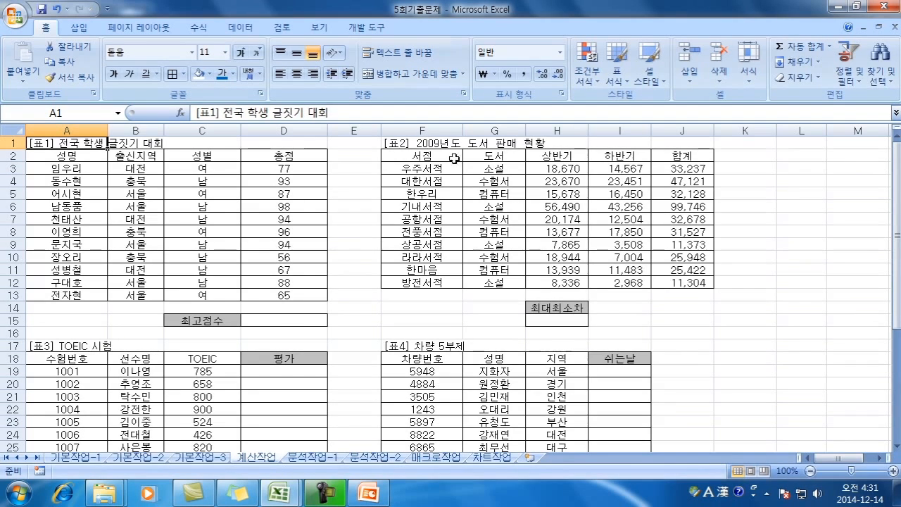
left_click(307, 319)
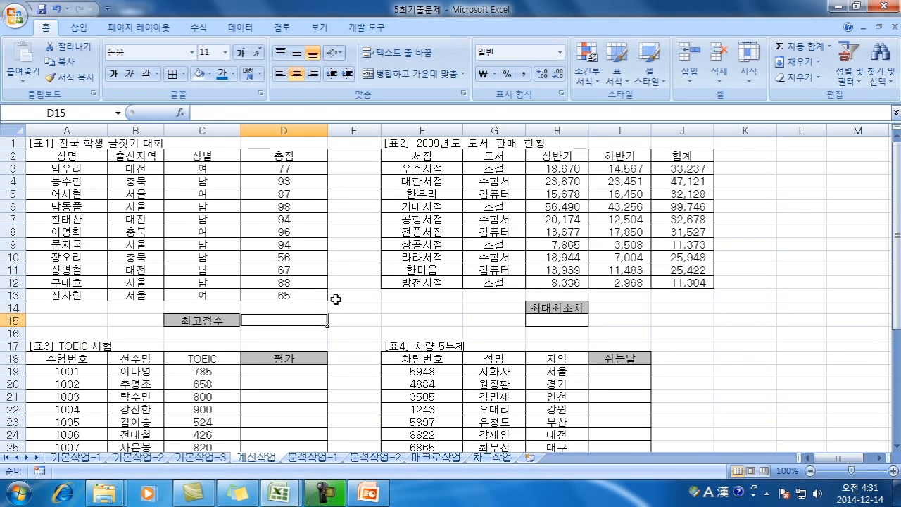
type("=l")
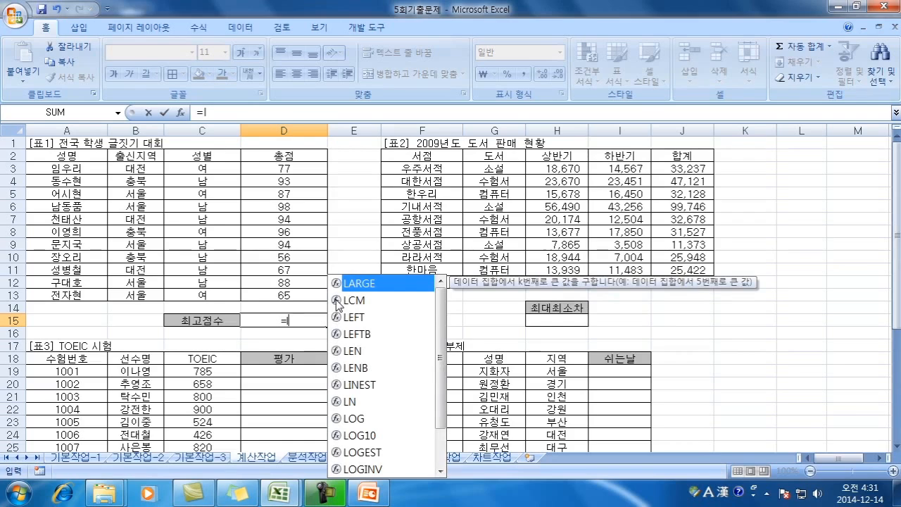
double_click(382, 289)
left_click_drag(312, 169, 314, 299)
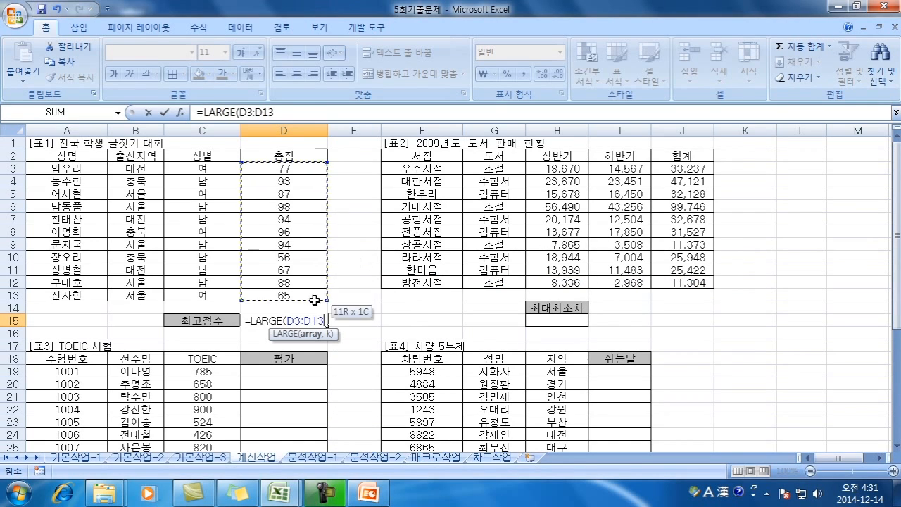
type(",1")
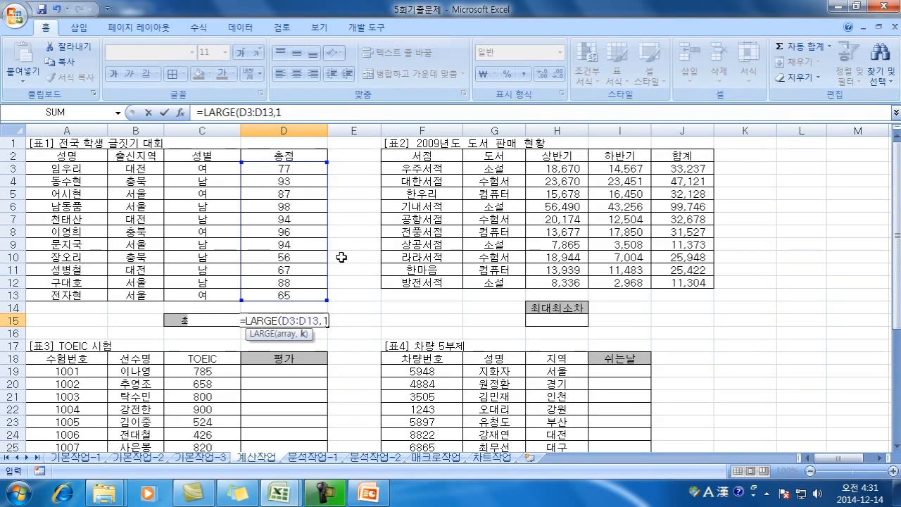
type(")")
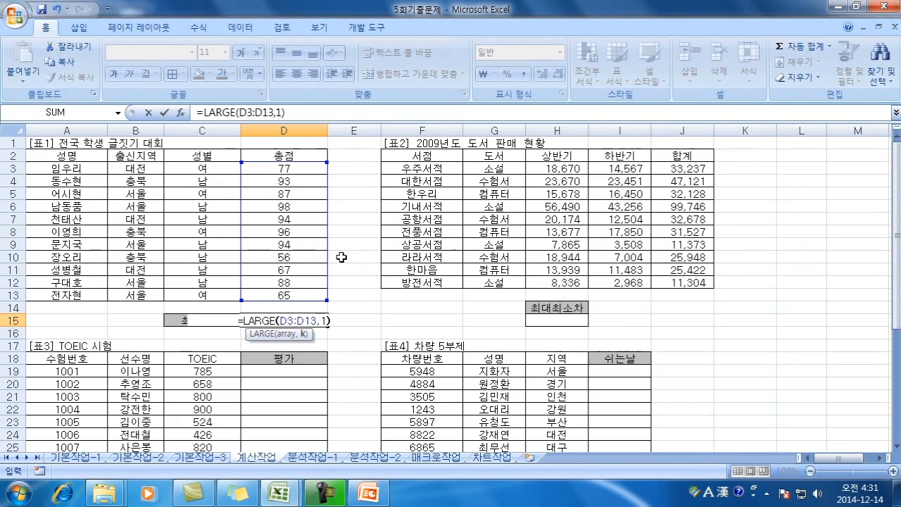
key("Return")
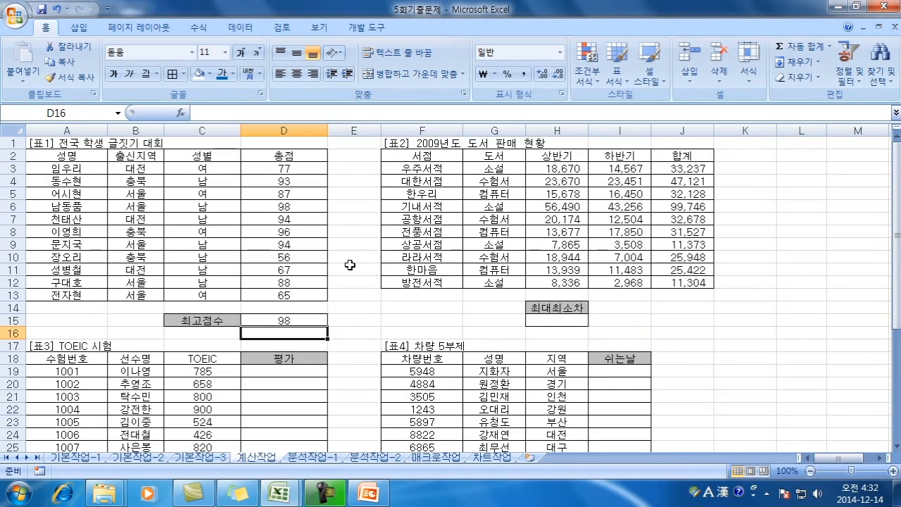
In 표2's 최대최소차 cell H15, begin the formula with the largest 합계 for 소설 books: =DMAX(F2:J12,J2,G2:G3).
left_click(536, 318)
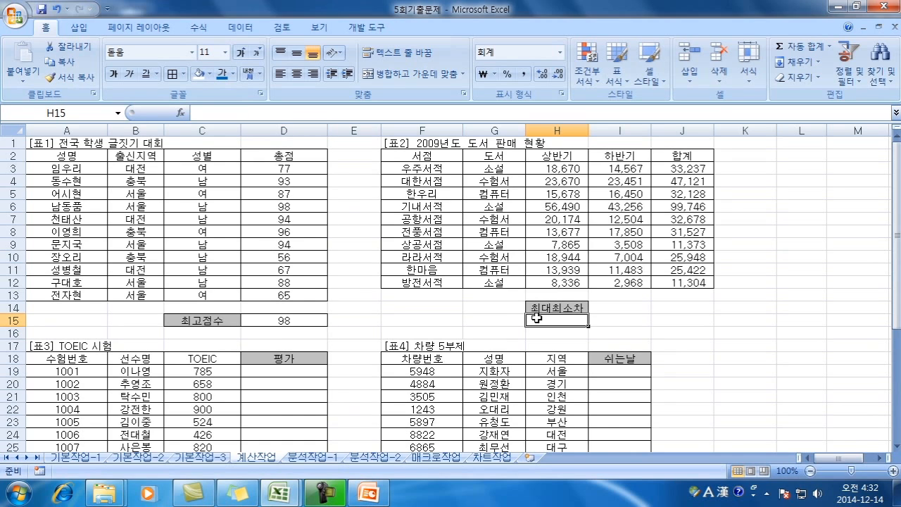
type("=")
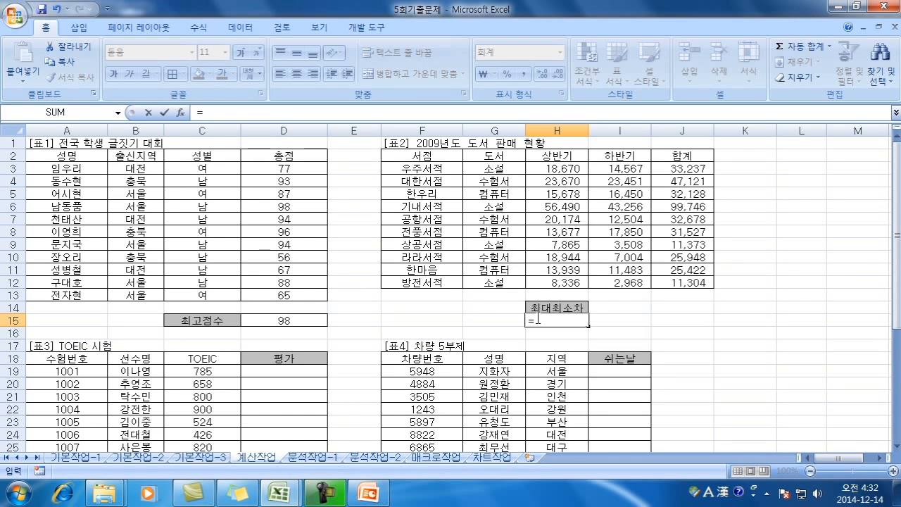
type("dm")
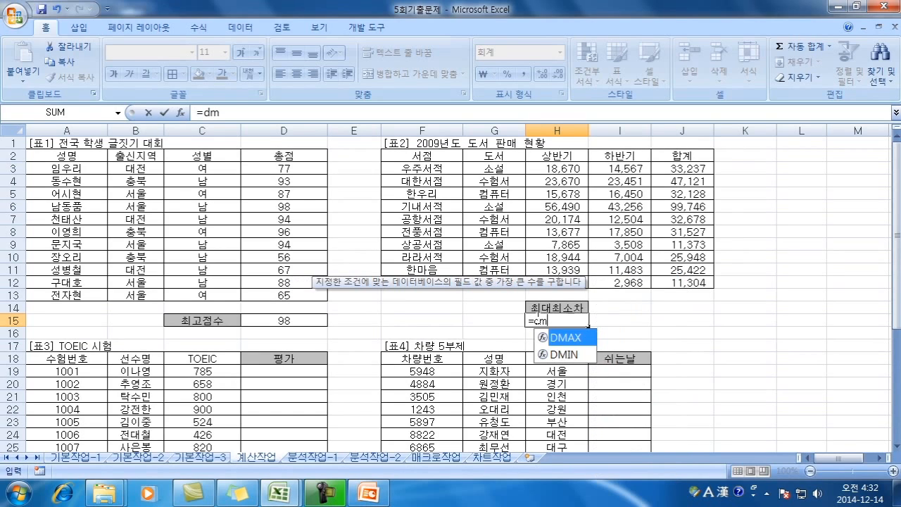
double_click(557, 336)
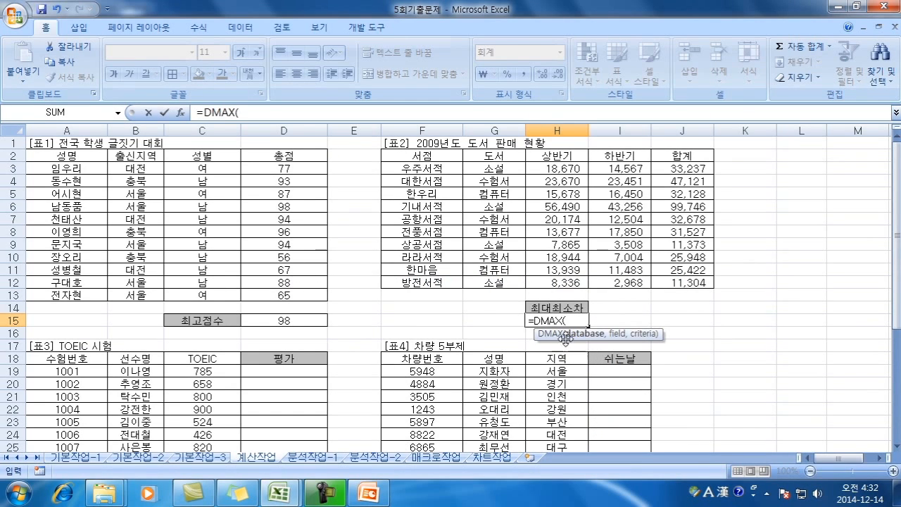
left_click(420, 157)
left_click_drag(420, 157, 691, 282)
type(",")
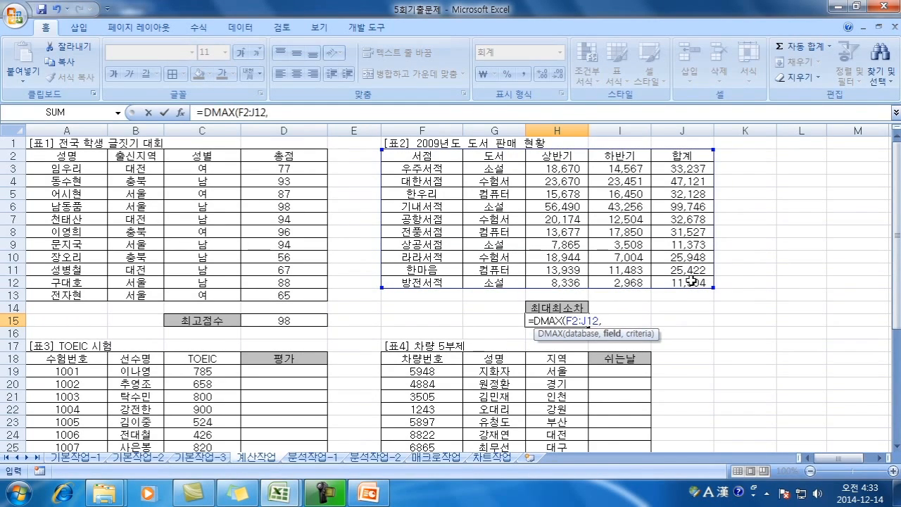
left_click(701, 162)
type(",")
left_click_drag(504, 156, 503, 168)
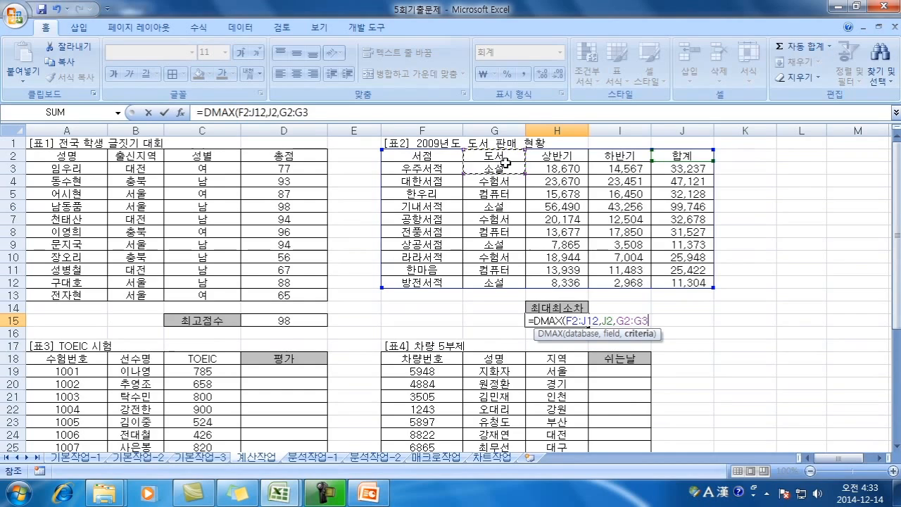
type(")")
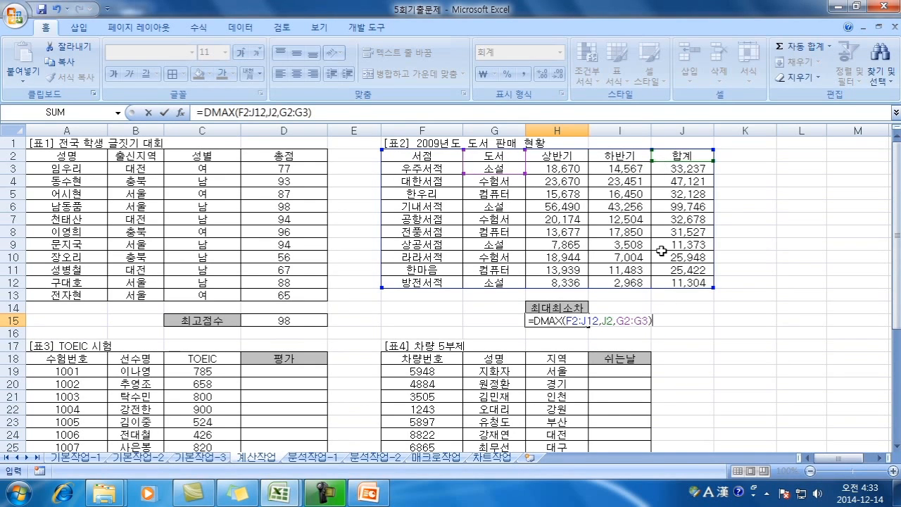
Complete the 최대최소차 formula by subtracting the smallest 소설 합계 with -DMIN(F2:J12,J2,G2:G3), and enter it.
type("-d")
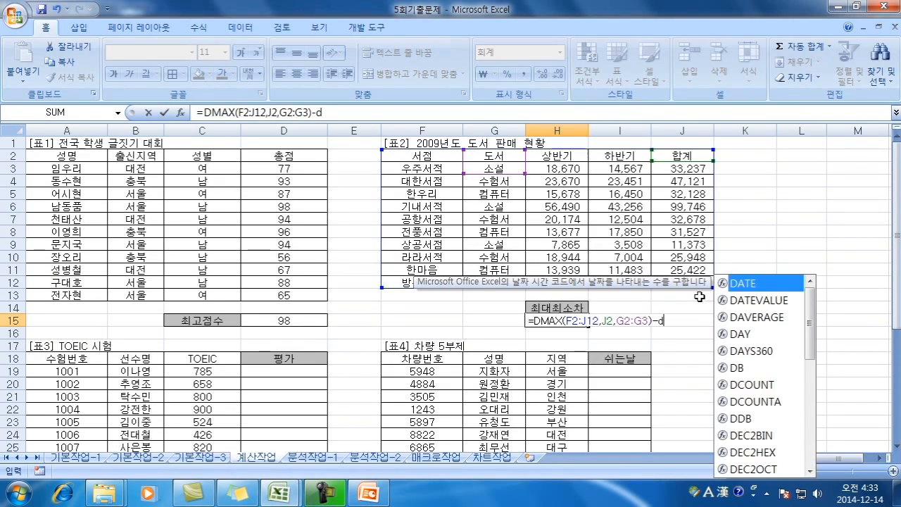
key("BackSpace")
key("BackSpace")
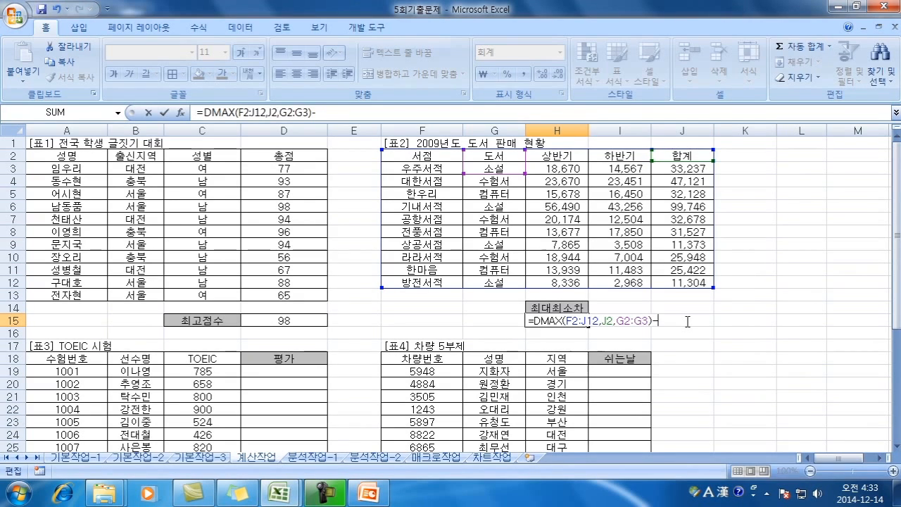
type("dm")
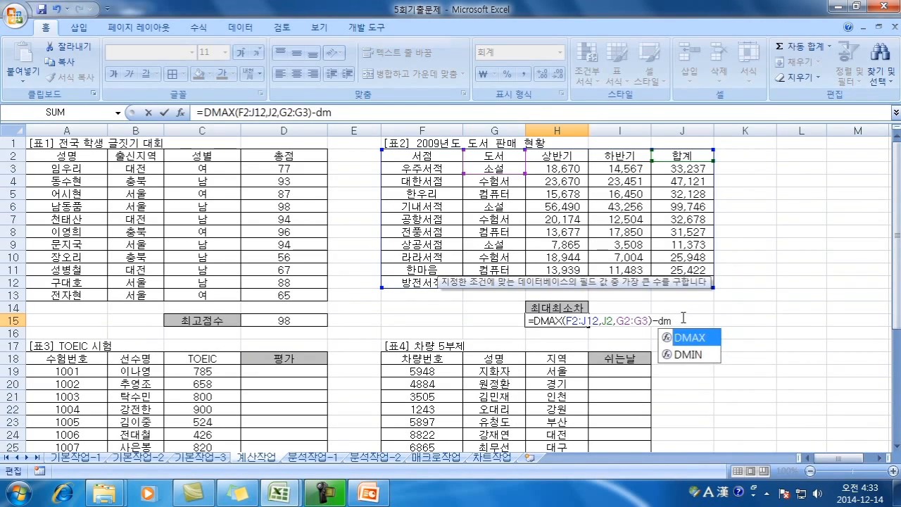
double_click(693, 354)
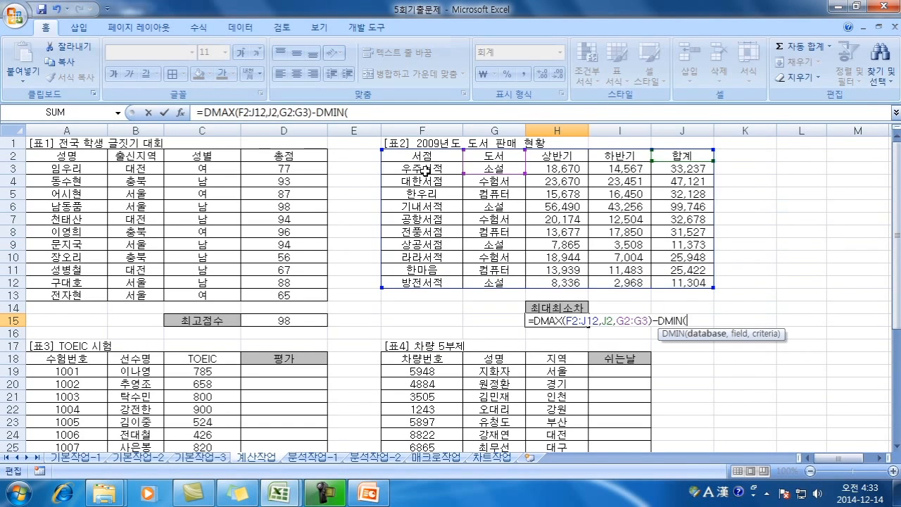
left_click_drag(399, 155, 708, 280)
type(",")
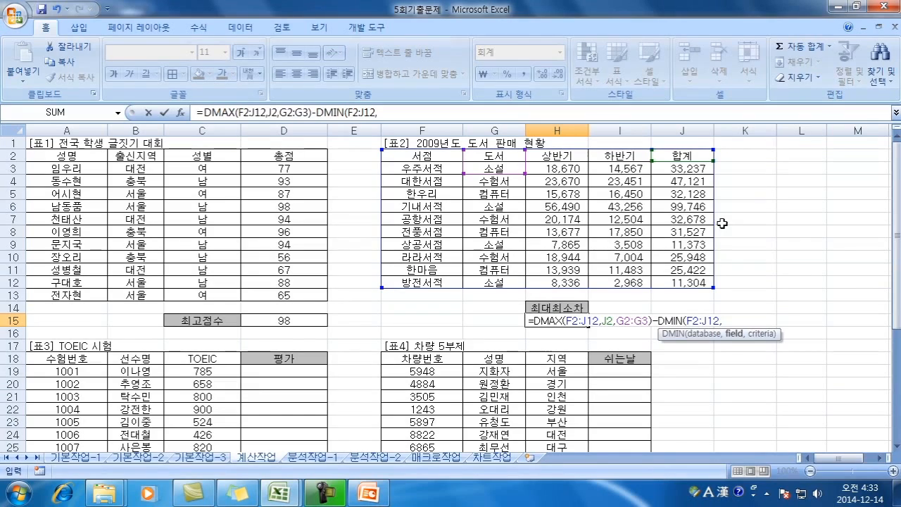
left_click(682, 153)
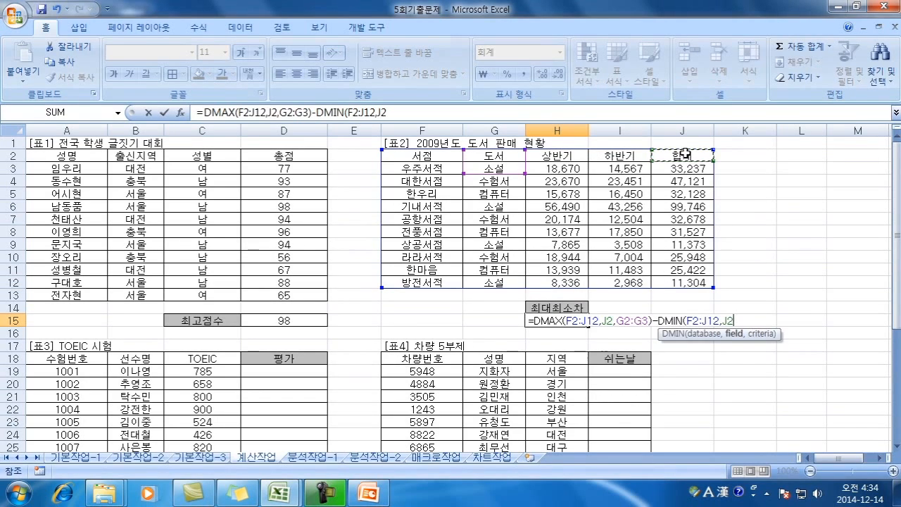
type(",")
left_click_drag(516, 158, 511, 171)
type(")")
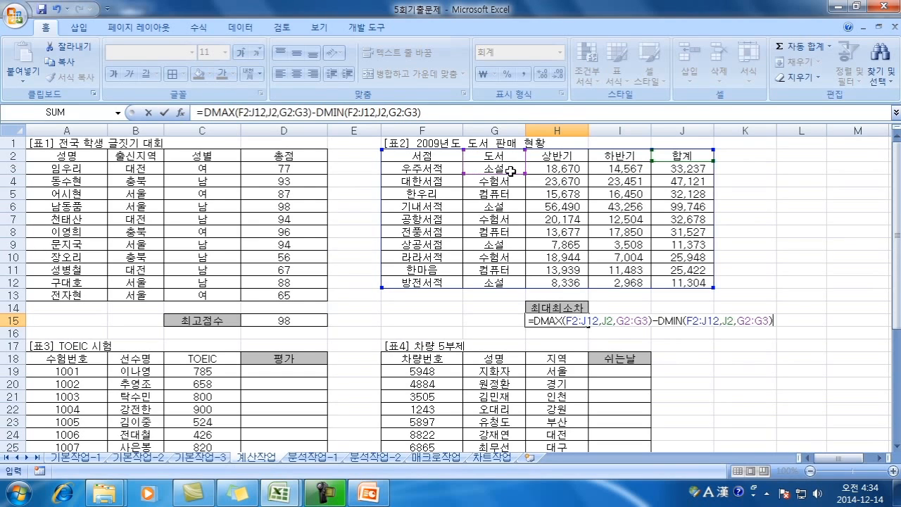
key("Return")
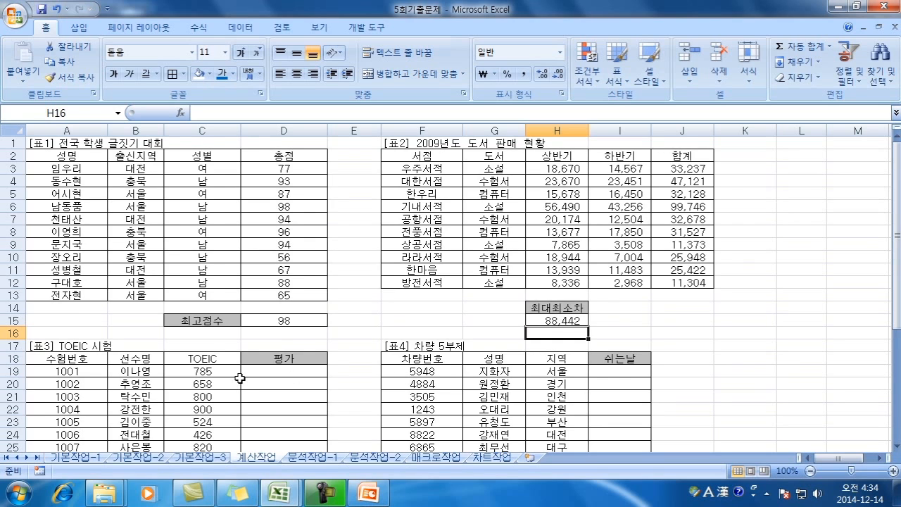
In 표3's first 평가 cell D19, begin an IF formula testing C19>=AVERAGE($C$19:$C$27), with the averaged range absolute.
scroll(240, 377, "down", 4)
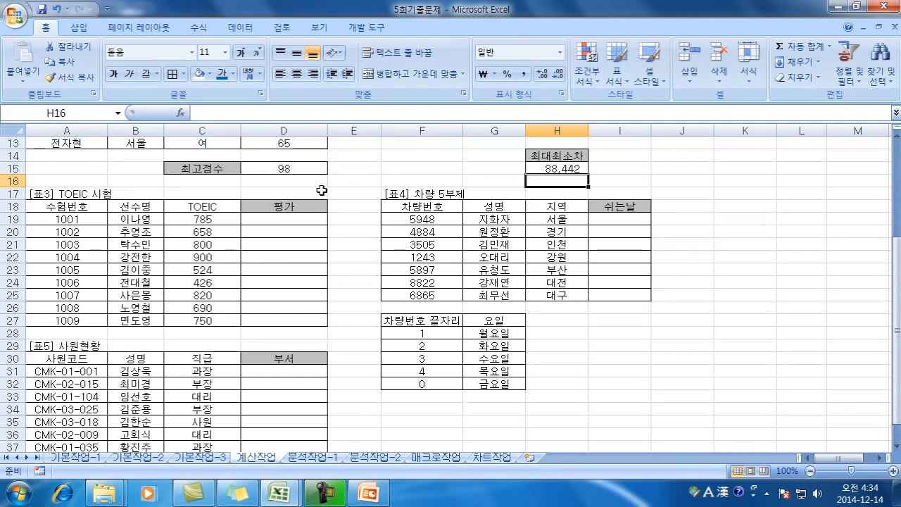
left_click(295, 218)
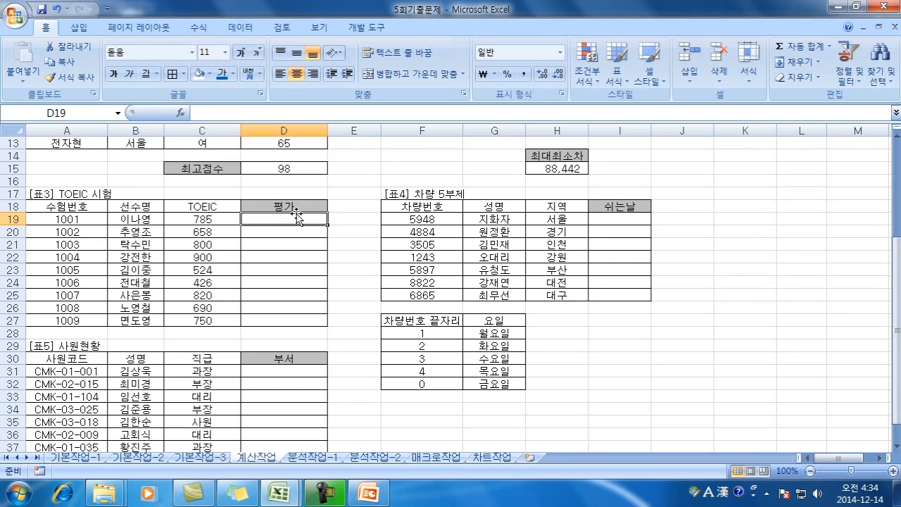
type("=")
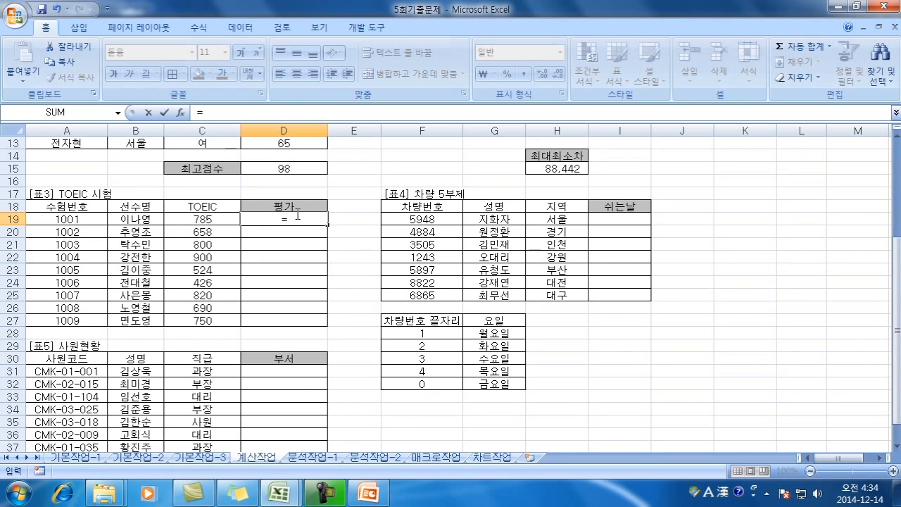
type("if(")
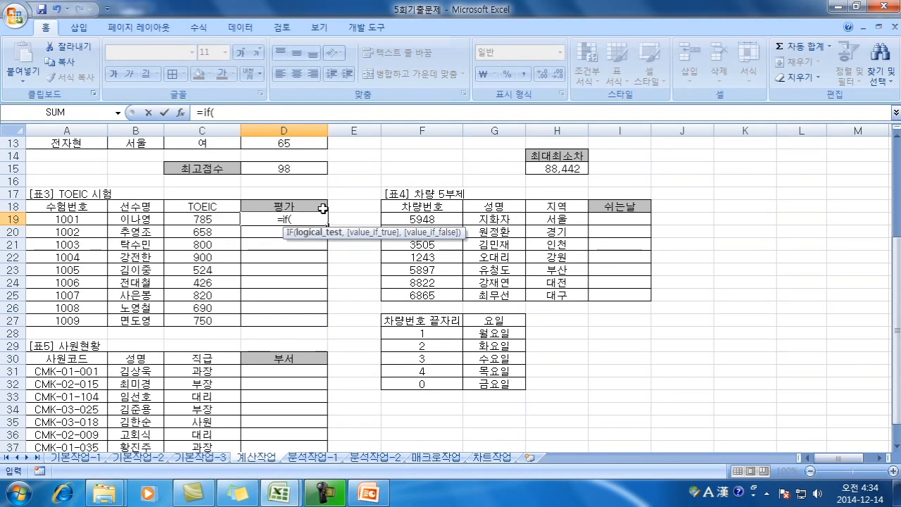
left_click(213, 219)
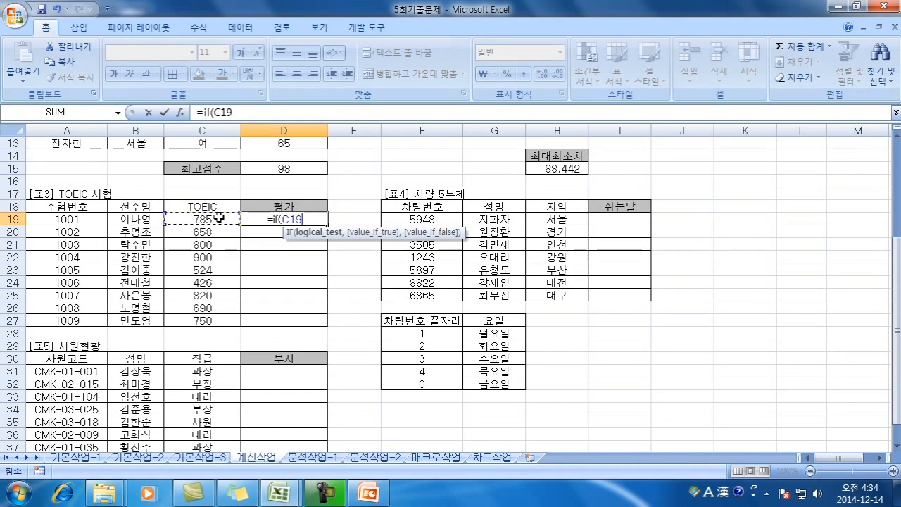
type(">=")
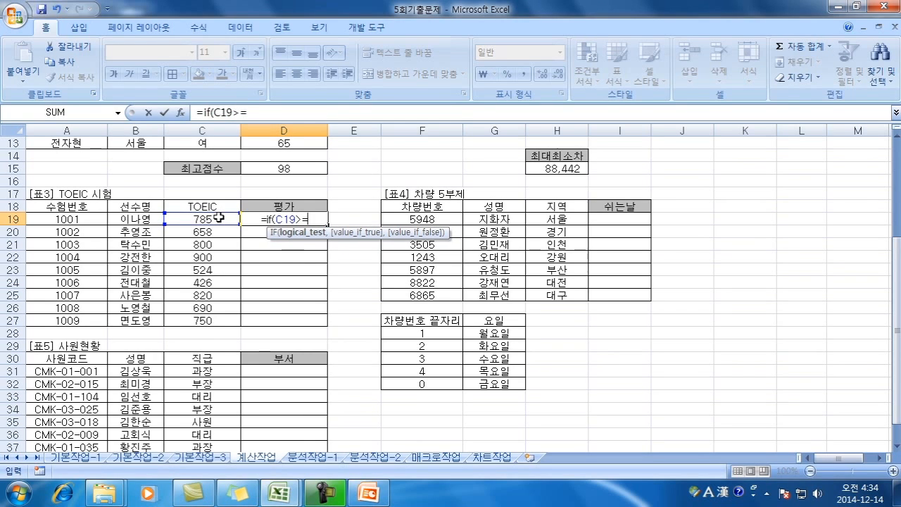
type("a")
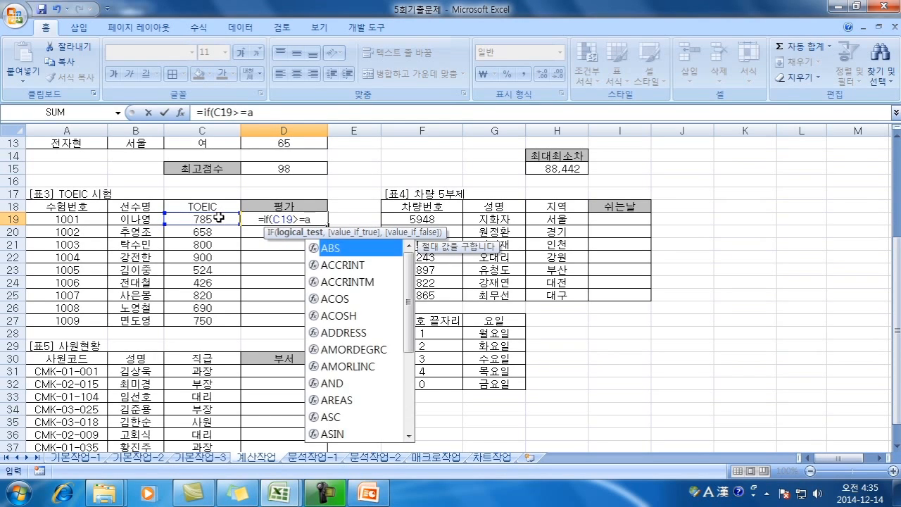
type("v")
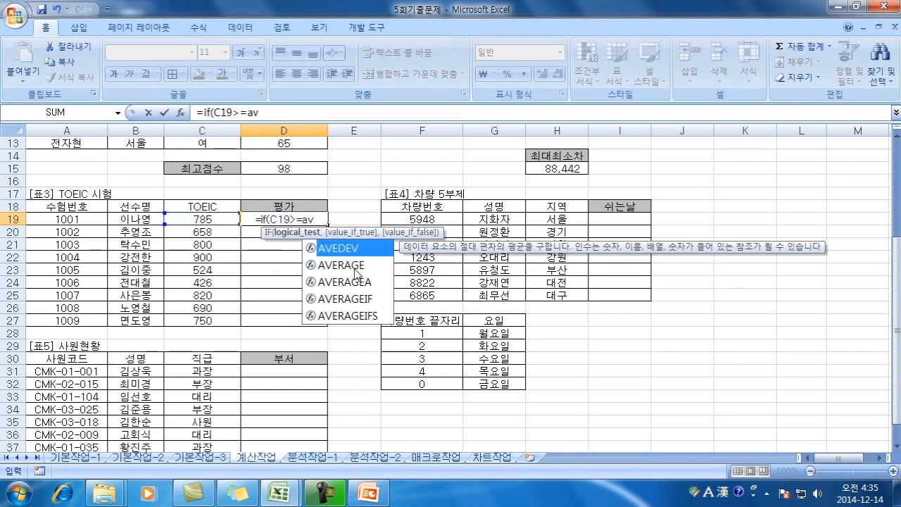
double_click(355, 273)
left_click_drag(179, 219, 199, 318)
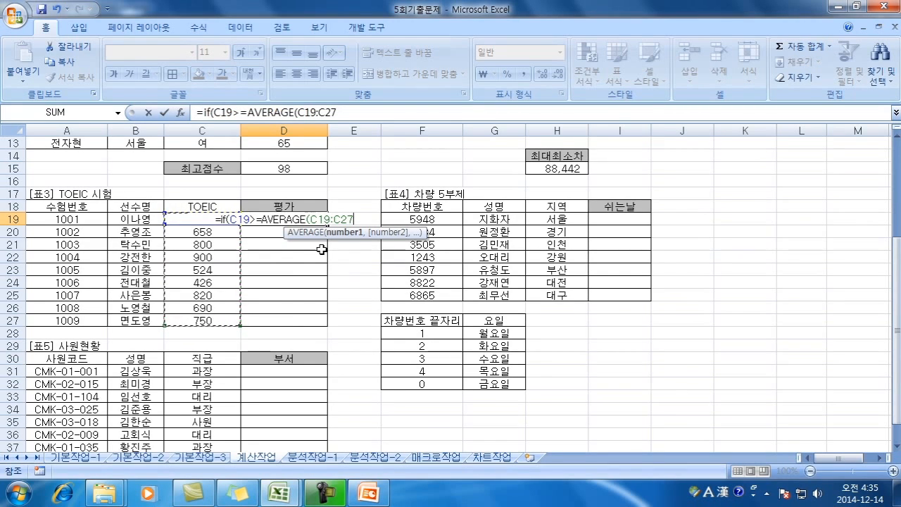
key("F4")
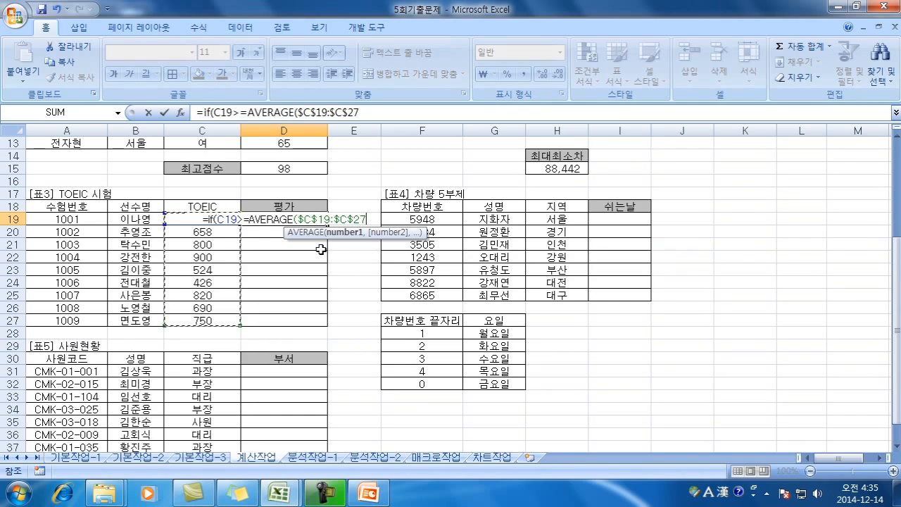
type(")")
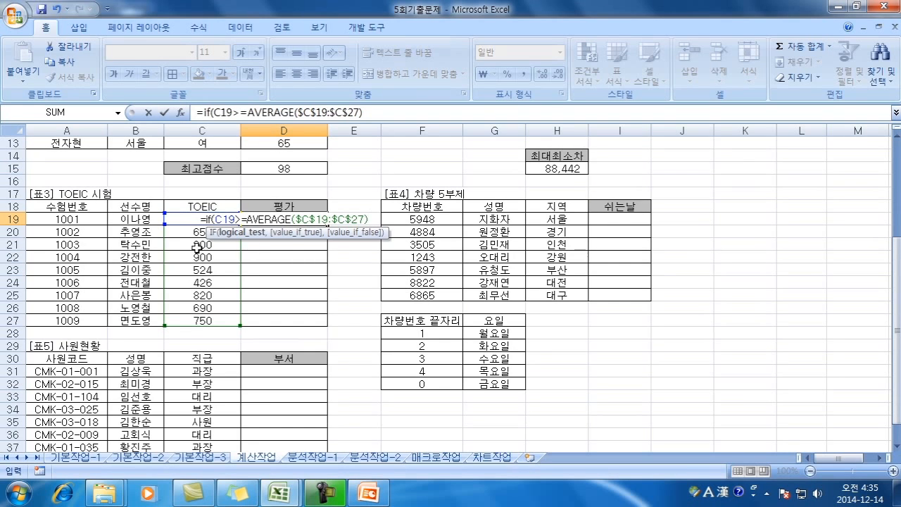
Complete the 평가 formula to return "우수" when true and "" otherwise, and fill it down through D27.
type(",")
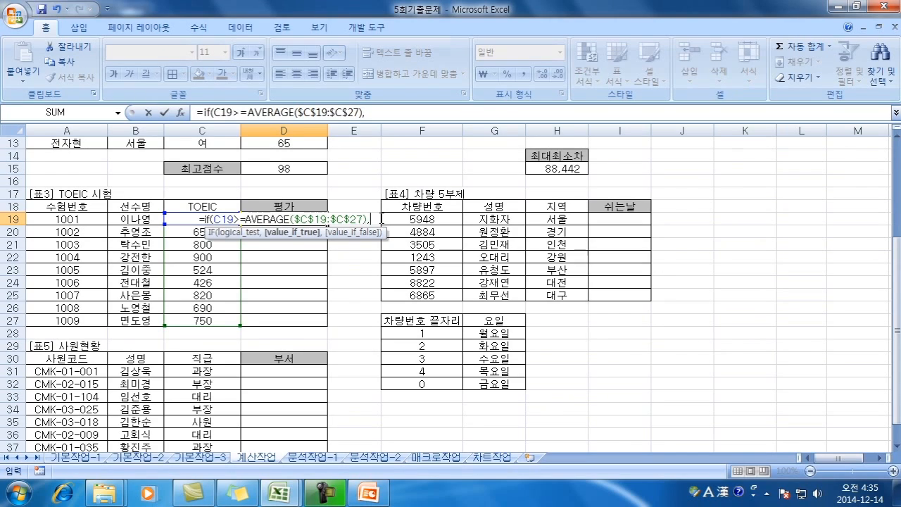
type("\"")
key("Hangul")
type("옷")
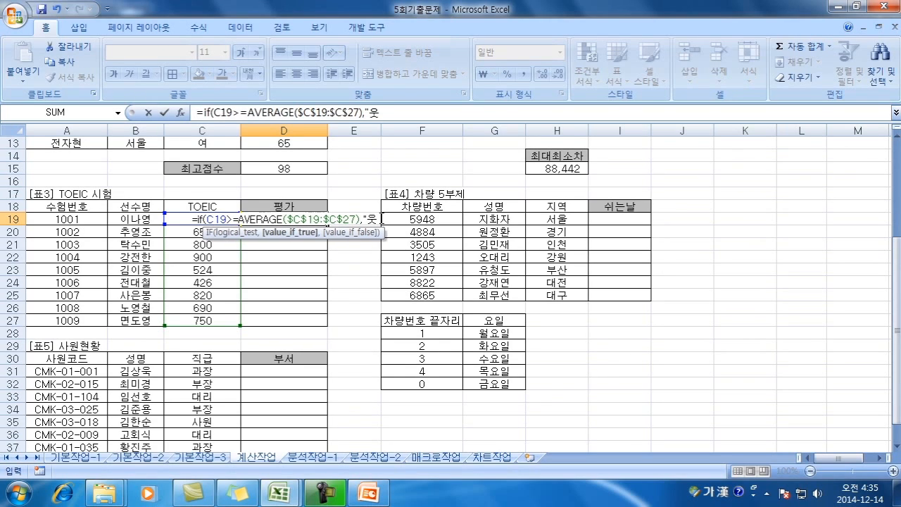
type("수,")
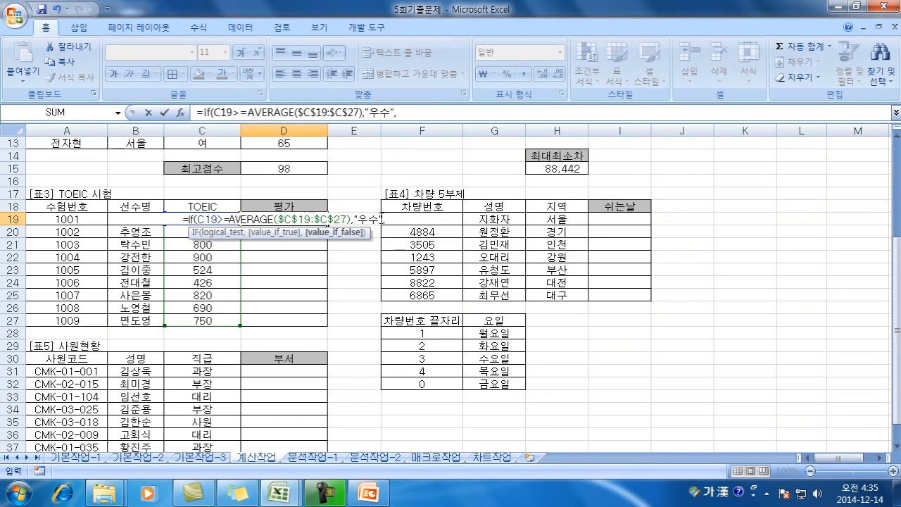
type("\"\"")
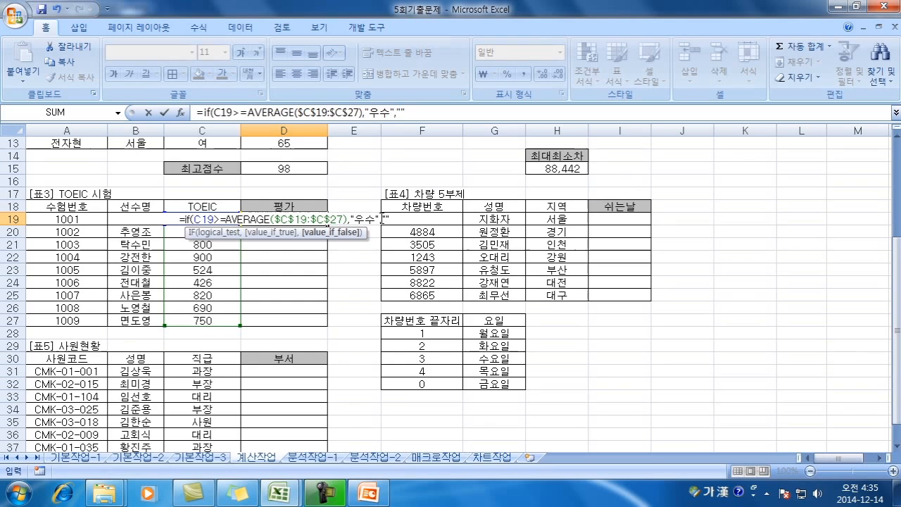
type(")")
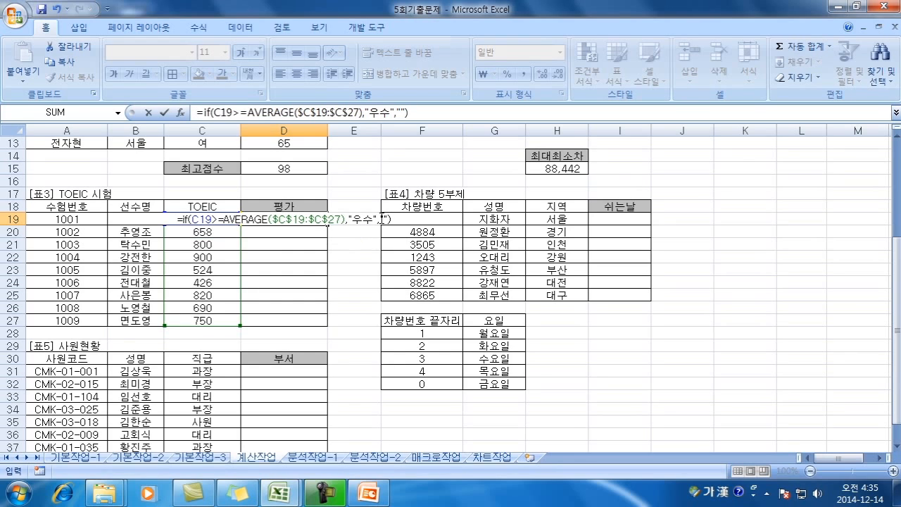
key("Return")
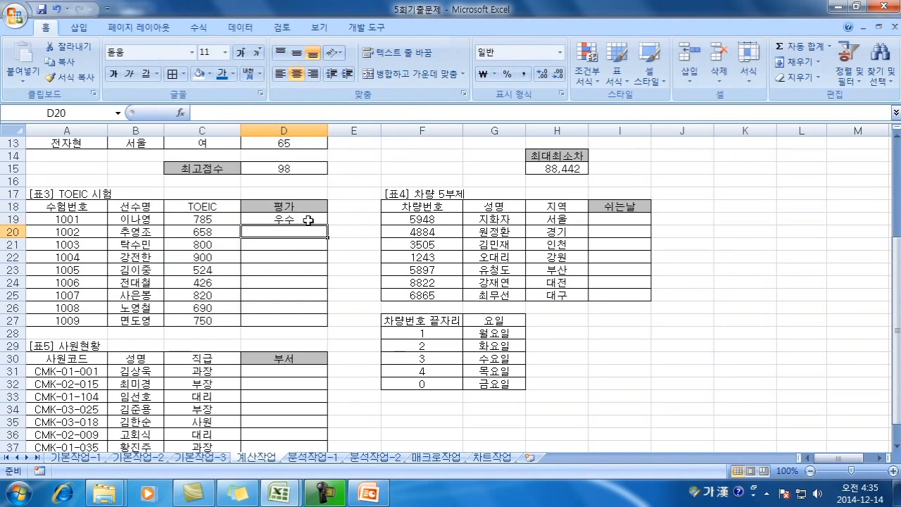
left_click(315, 221)
double_click(328, 226)
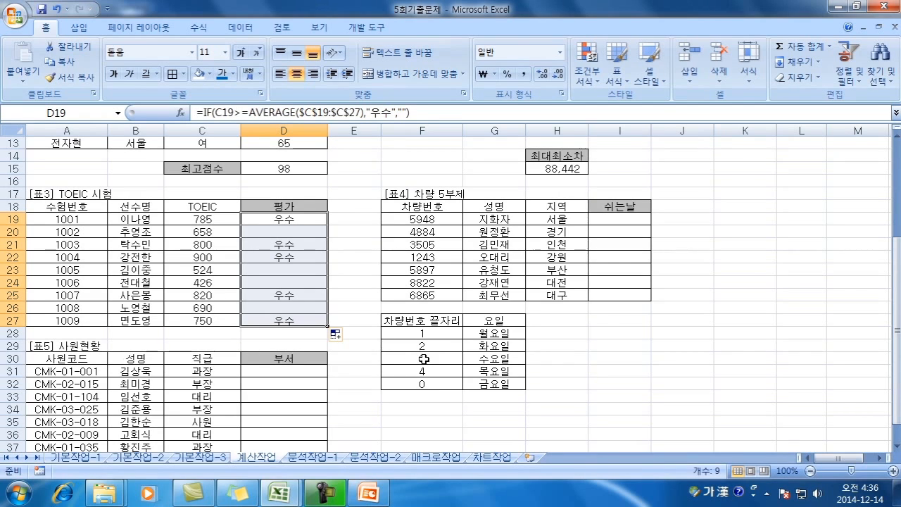
Enter the number 1 in the empty cell I28 beside 표4's 차량번호 끝자리 lookup table.
left_click(610, 320)
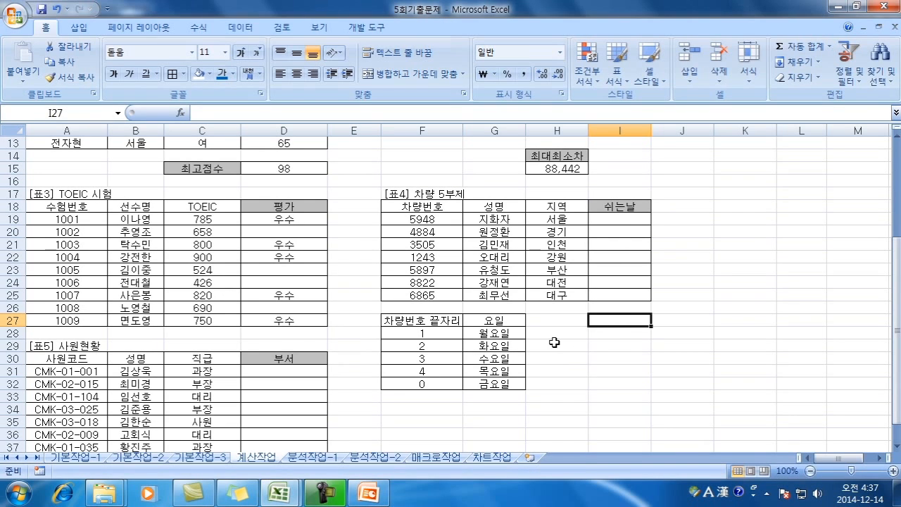
left_click(596, 337)
type("1")
key("ctrl+Return")
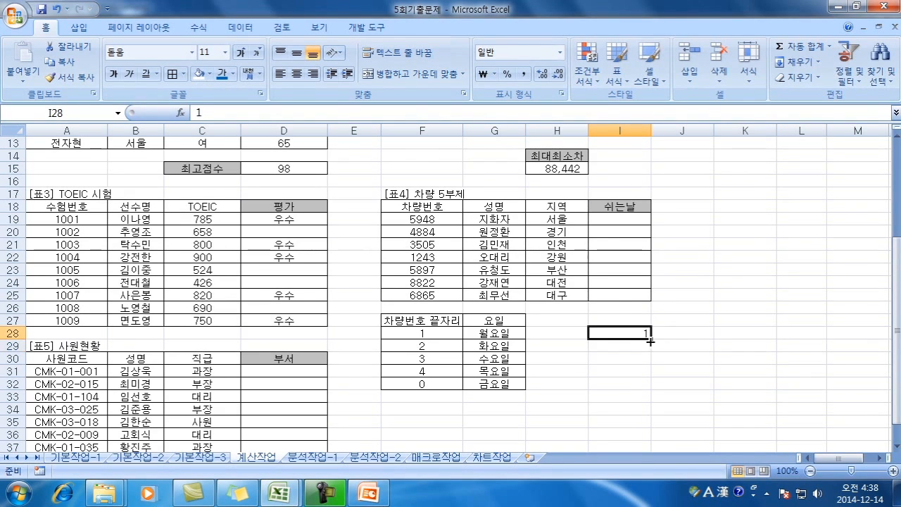
Extend the 1 in I28 into a series up to 10 in I37, and fill J28:J37 with 5.
scroll(650, 338, "down", 2)
left_click_drag(651, 262, 651, 380)
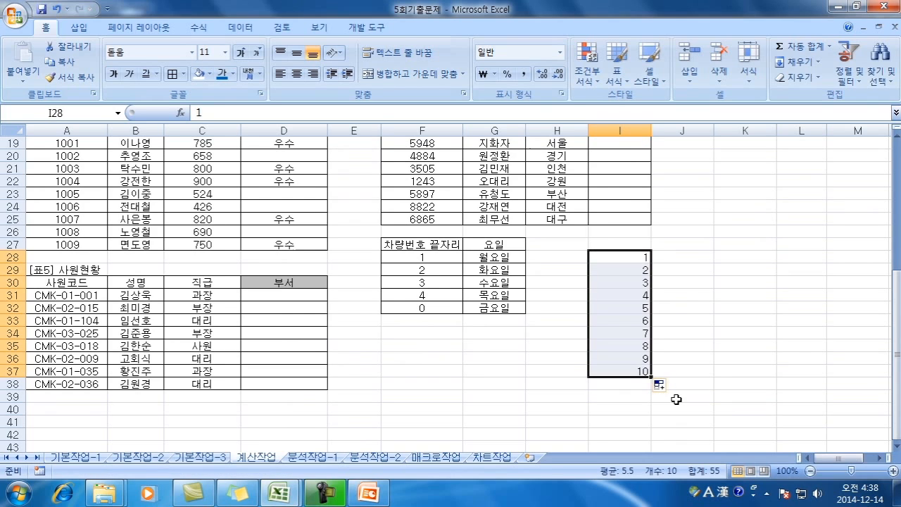
left_click(672, 257)
type("5")
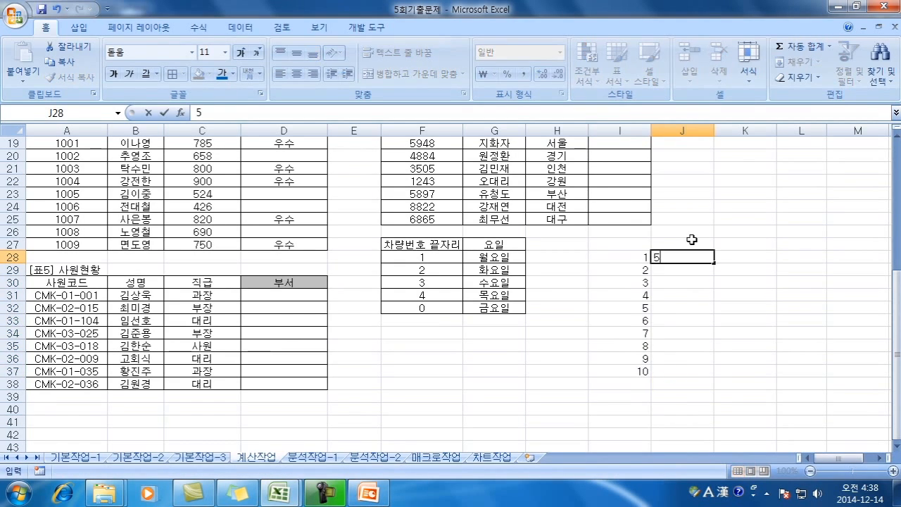
left_click(706, 323)
left_click(689, 257)
left_click_drag(713, 261, 711, 378)
Enter =MOD(I28,J28) in K28 and fill it down through K37.
left_click(746, 256)
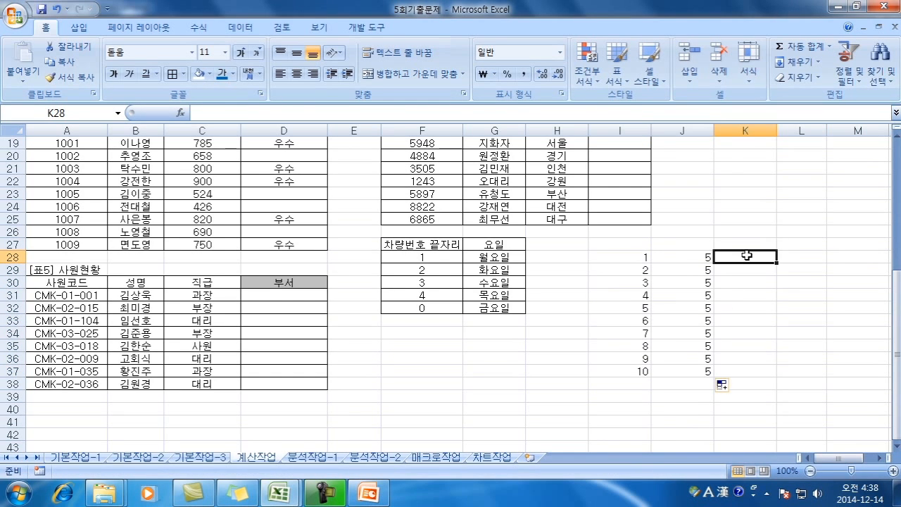
type("=mod(")
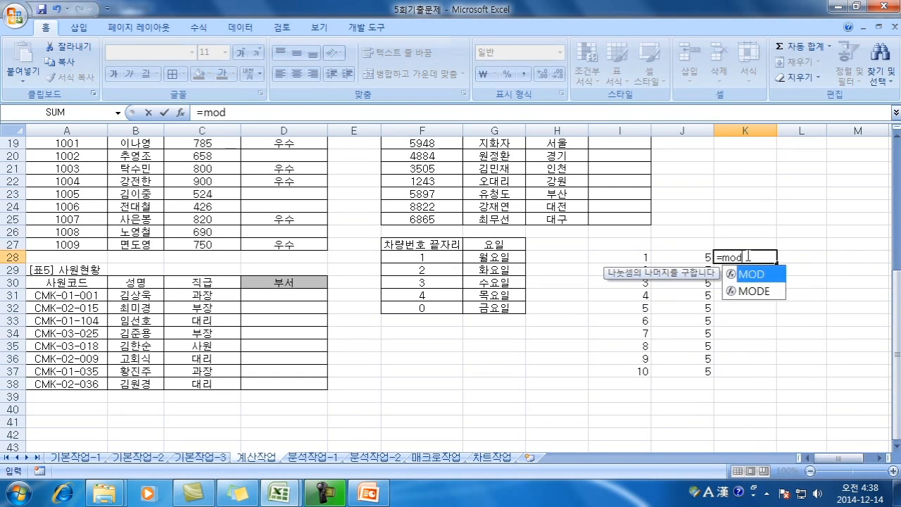
left_click(621, 260)
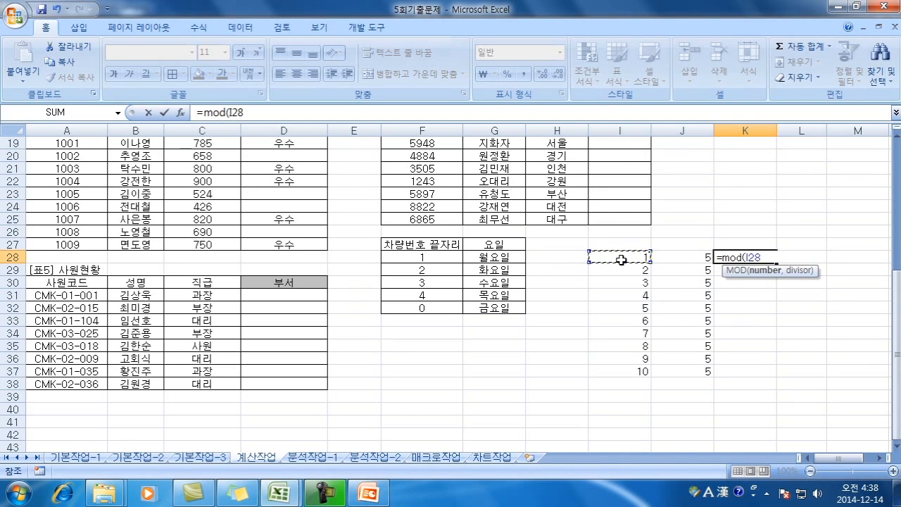
type(",")
left_click(688, 257)
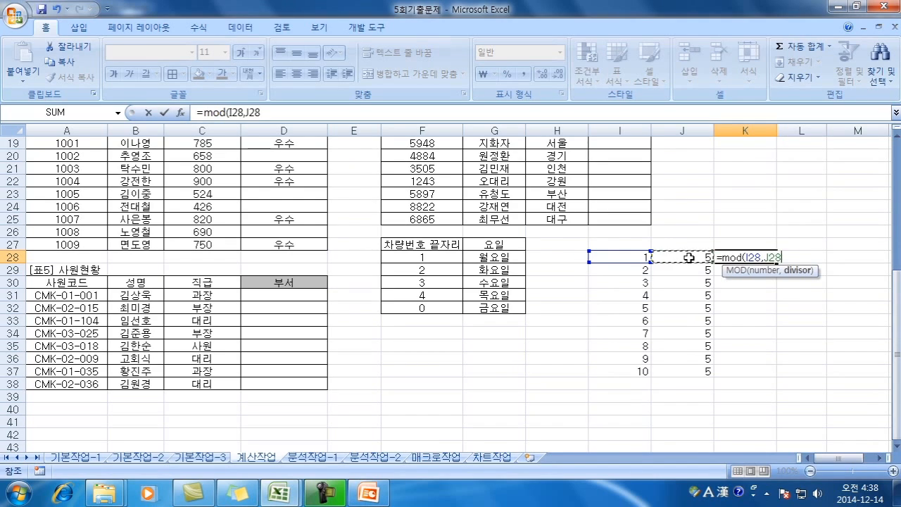
type(")")
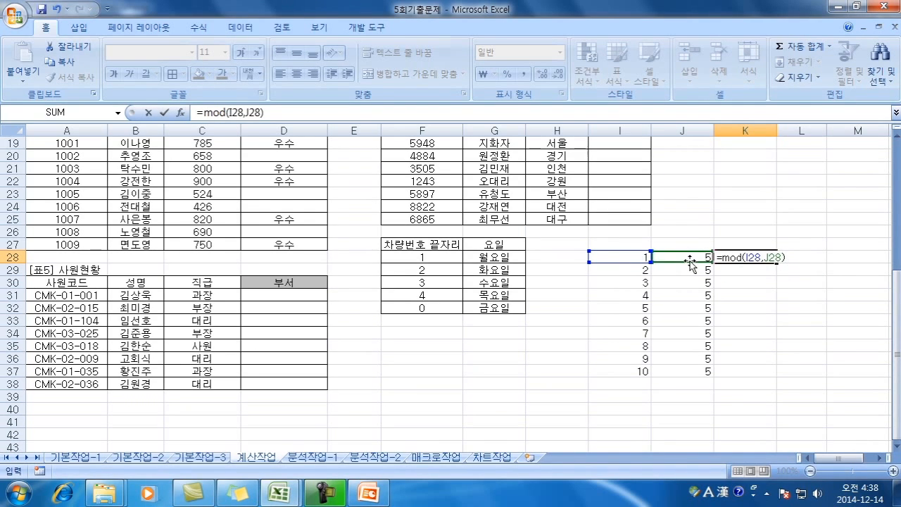
key("Return")
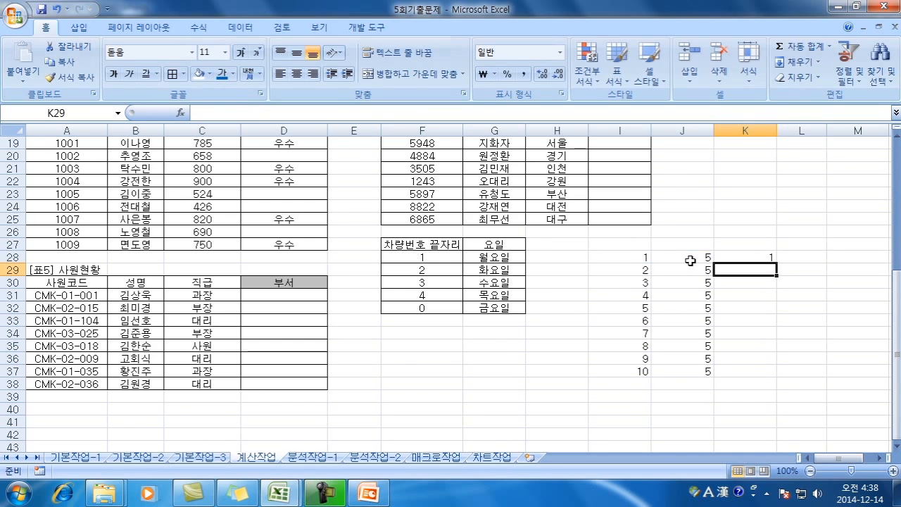
left_click(735, 259)
left_click_drag(777, 262, 776, 377)
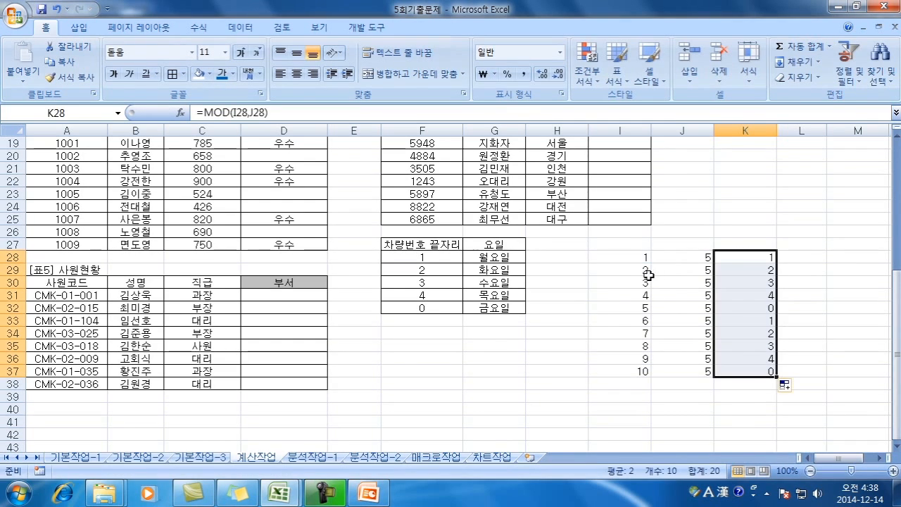
Examine how the MOD remainders in K28:K37 repeat for the numbers 1 to 10 divided by 5.
left_click(762, 272)
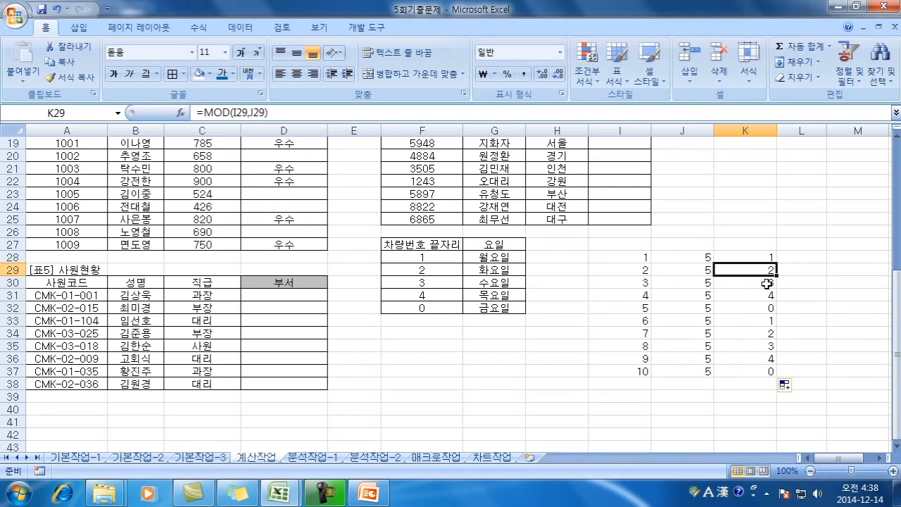
left_click(758, 286)
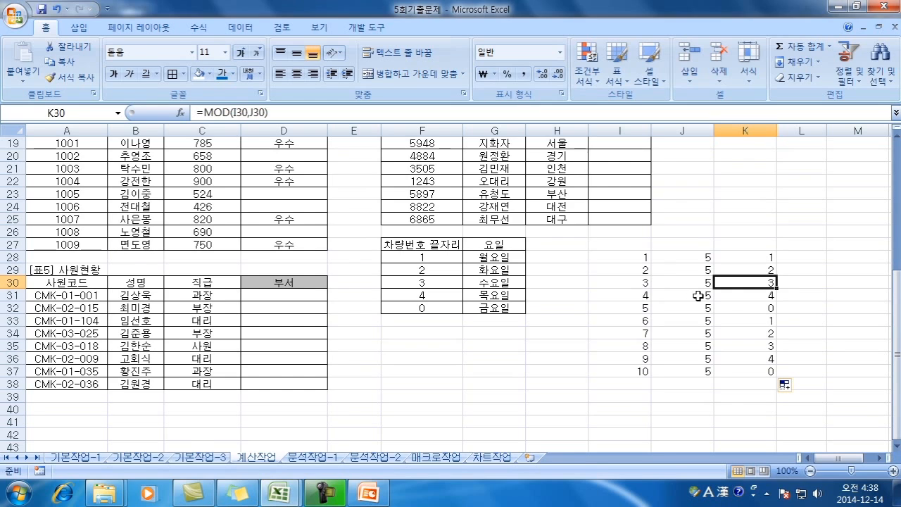
key("Down")
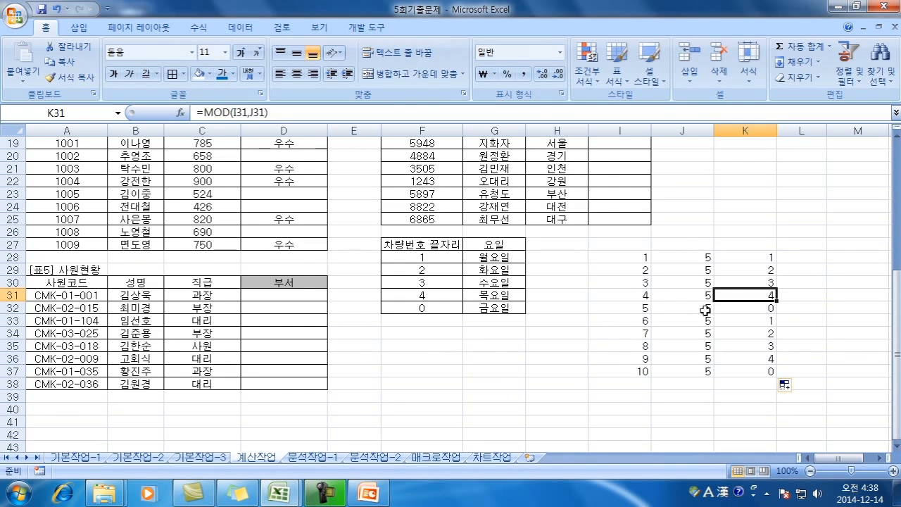
left_click(758, 309)
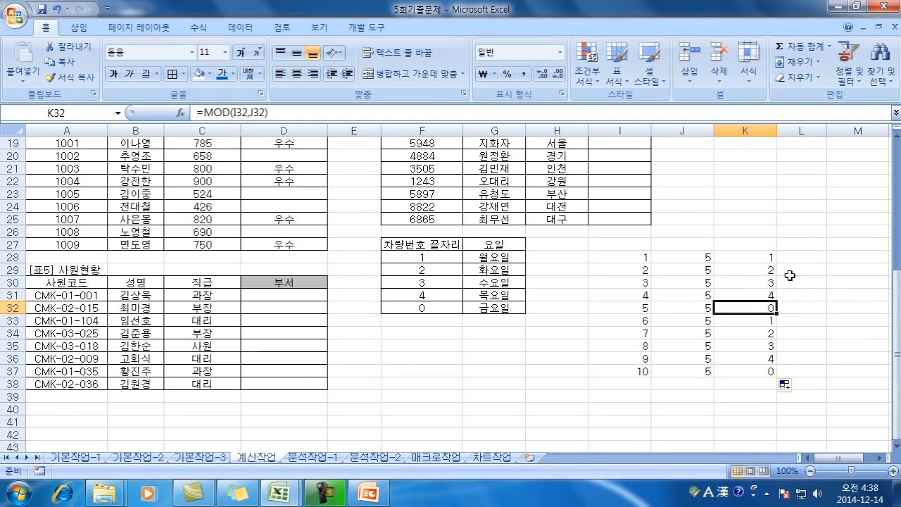
left_click(646, 258)
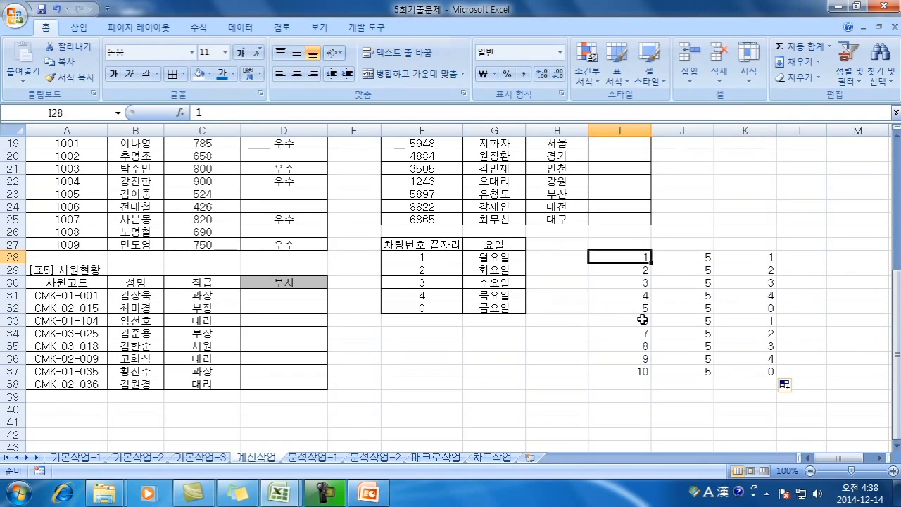
left_click(641, 318)
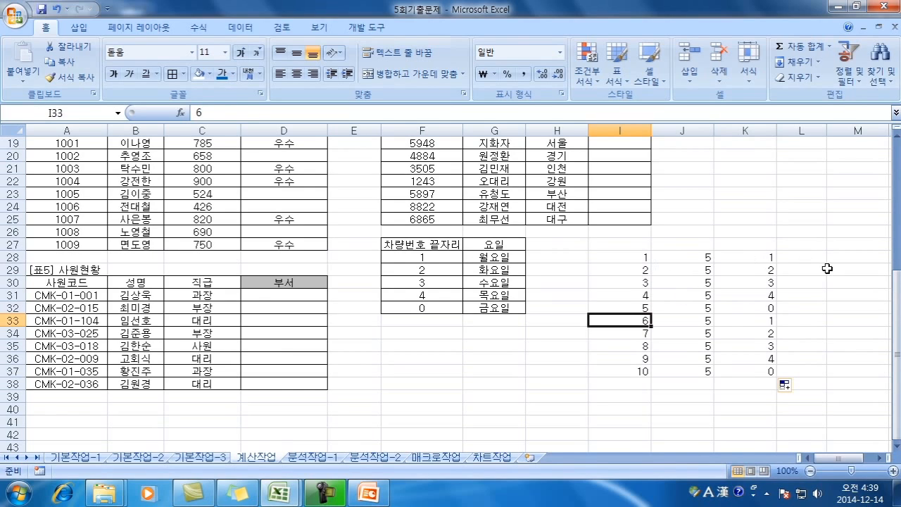
left_click(647, 271)
left_click(645, 330)
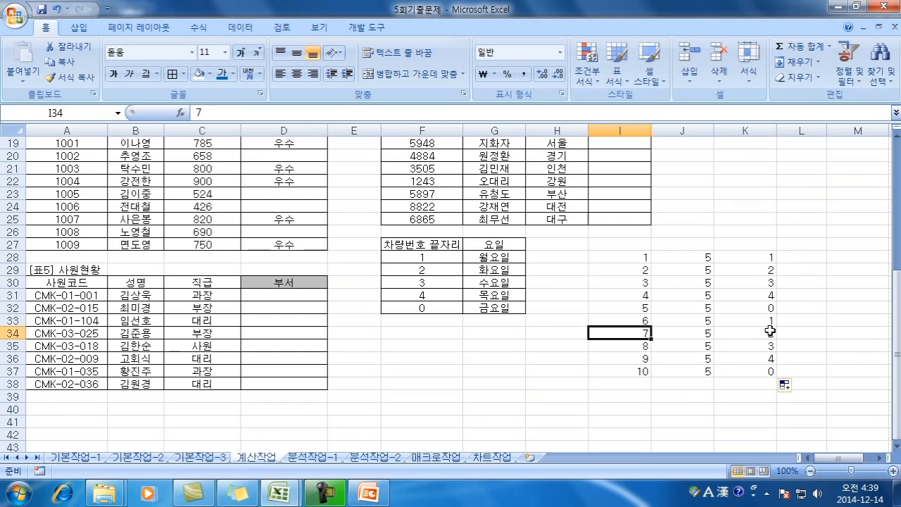
left_click(647, 283)
left_click(646, 344)
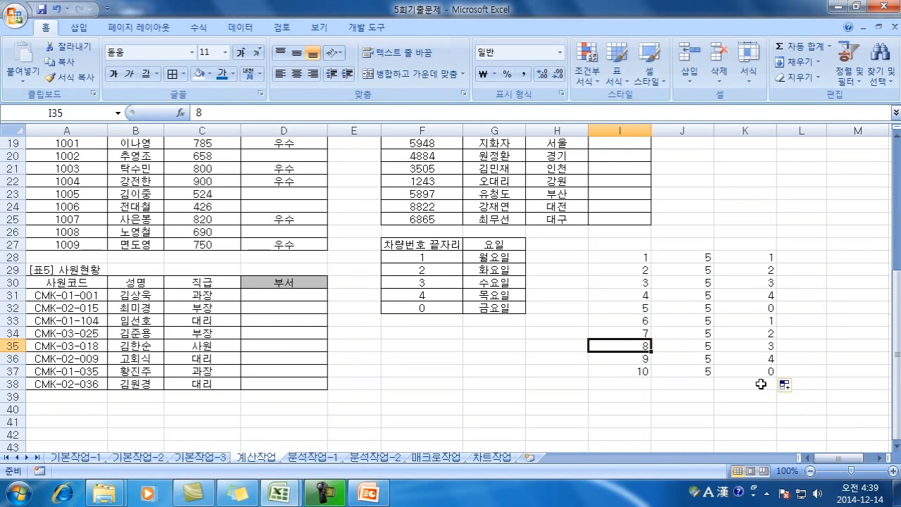
left_click_drag(648, 258, 774, 378)
scroll(739, 367, "up", 3)
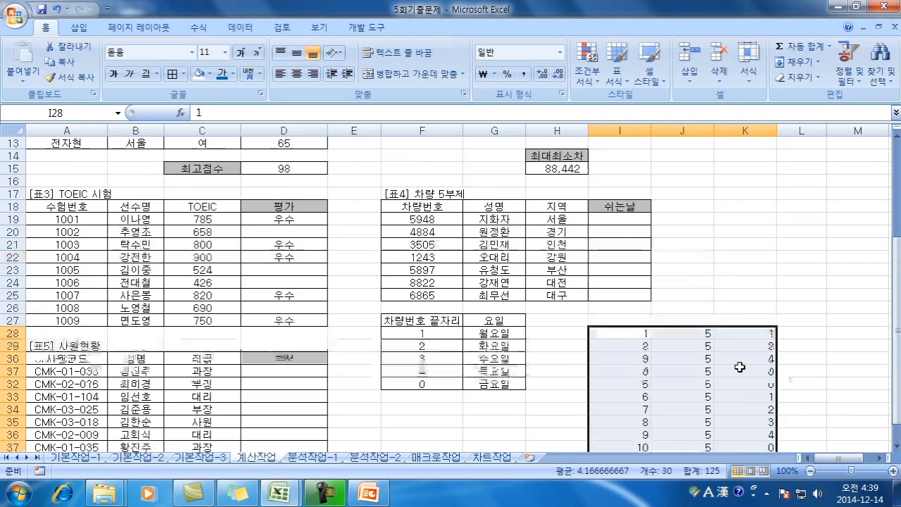
scroll(608, 373, "down", 1)
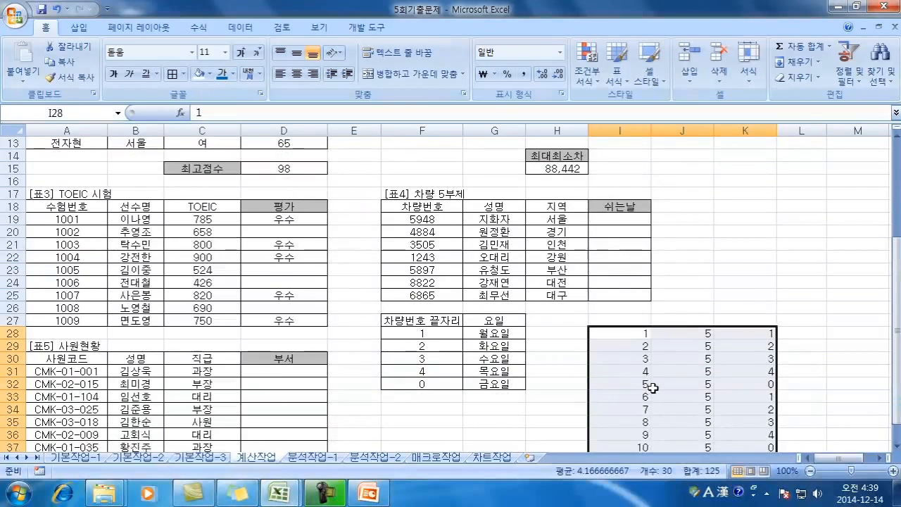
In 표4's first 쉬는날 cell I19, begin a VLOOKUP formula with MOD(F19,5) as the lookup value.
left_click(615, 219)
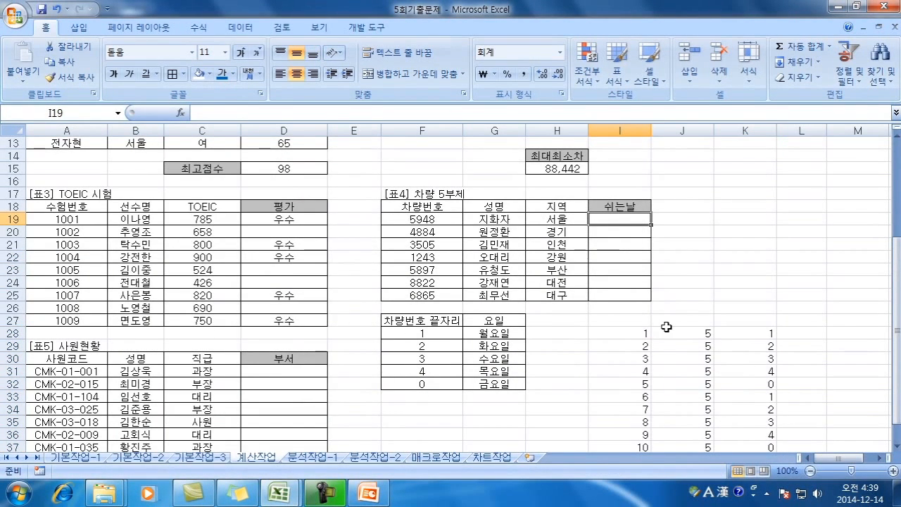
type("=v")
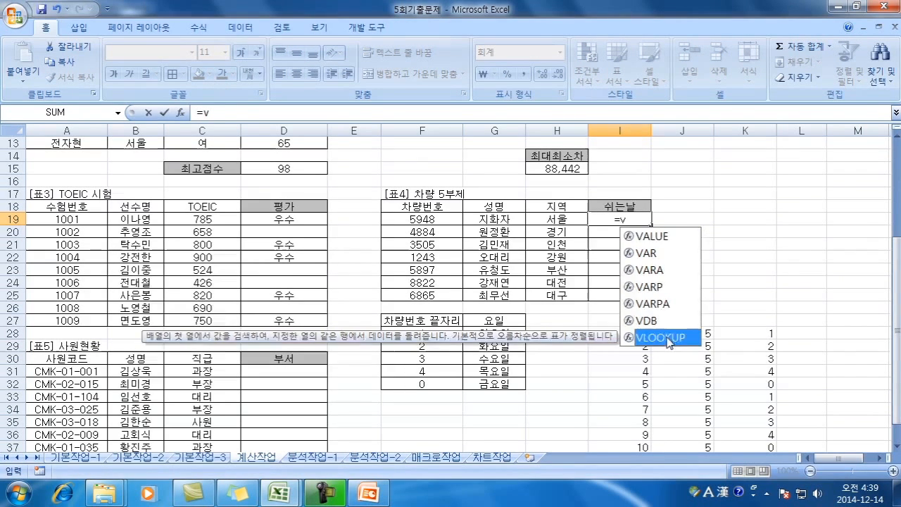
double_click(670, 337)
type("mod(")
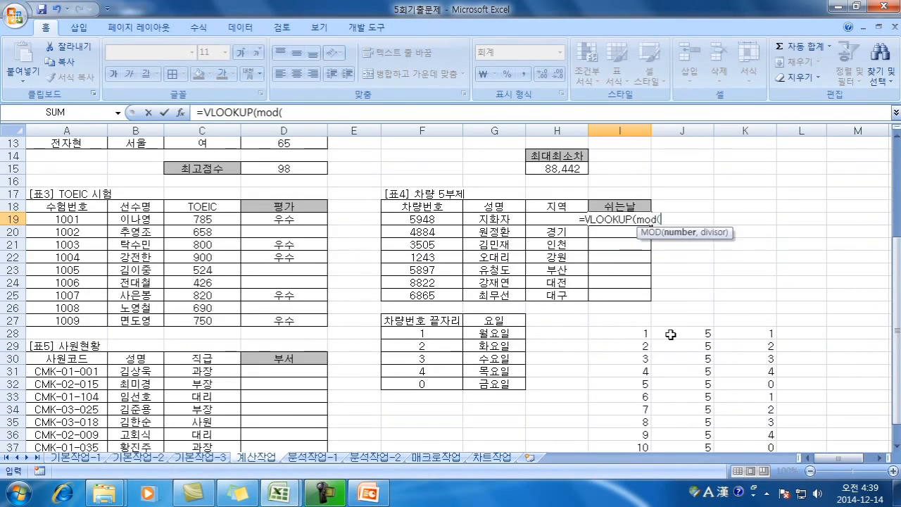
left_click(428, 222)
type(",")
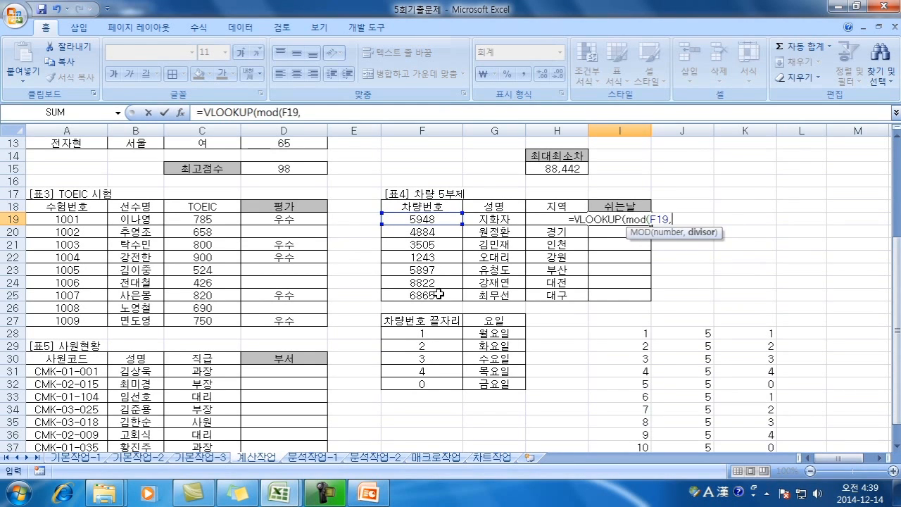
type("5)")
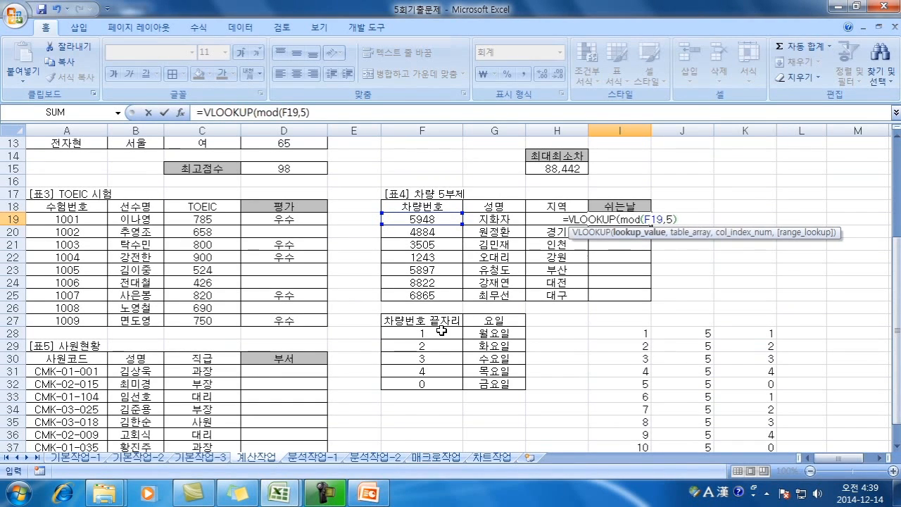
scroll(642, 348, "down", 3)
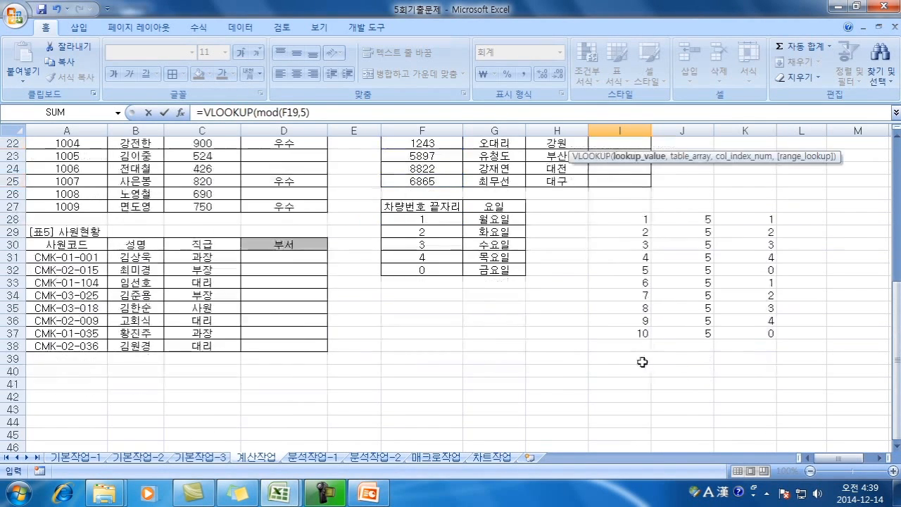
scroll(710, 300, "up", 3)
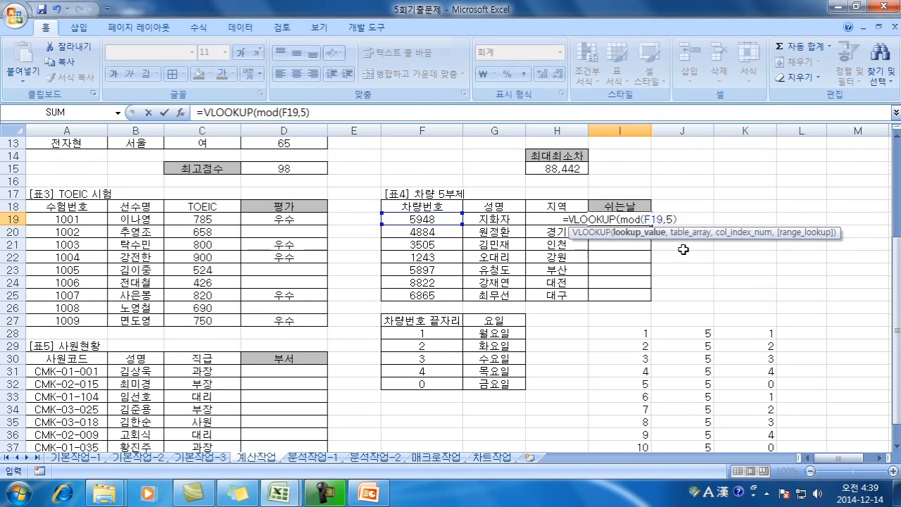
Complete the 쉬는날 VLOOKUP with absolute table $F$28:$G$32, column 2 and exact match FALSE, and fill it down through I25.
type(",")
left_click(428, 332)
left_click_drag(427, 332, 513, 384)
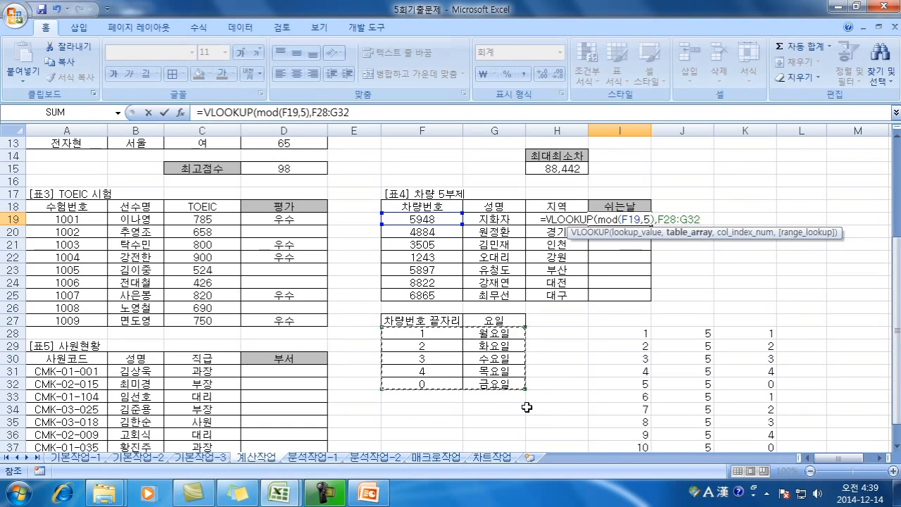
key("F4")
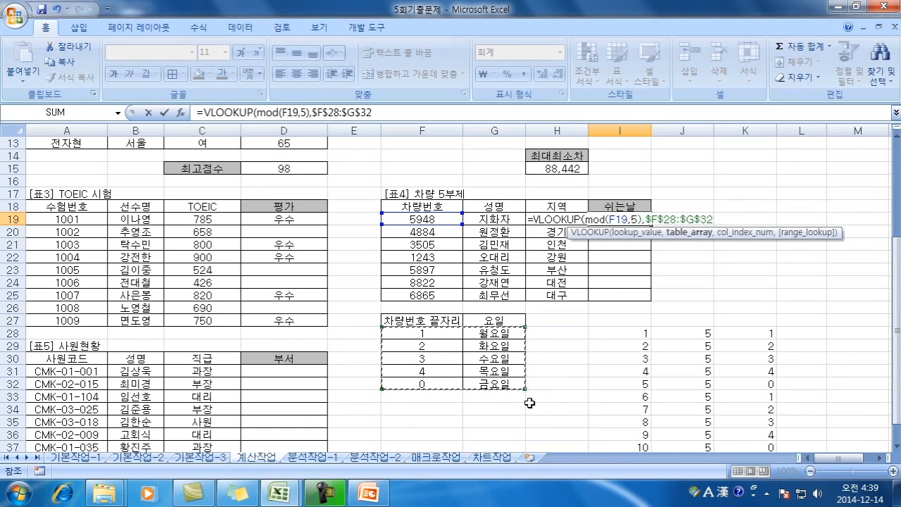
type(",")
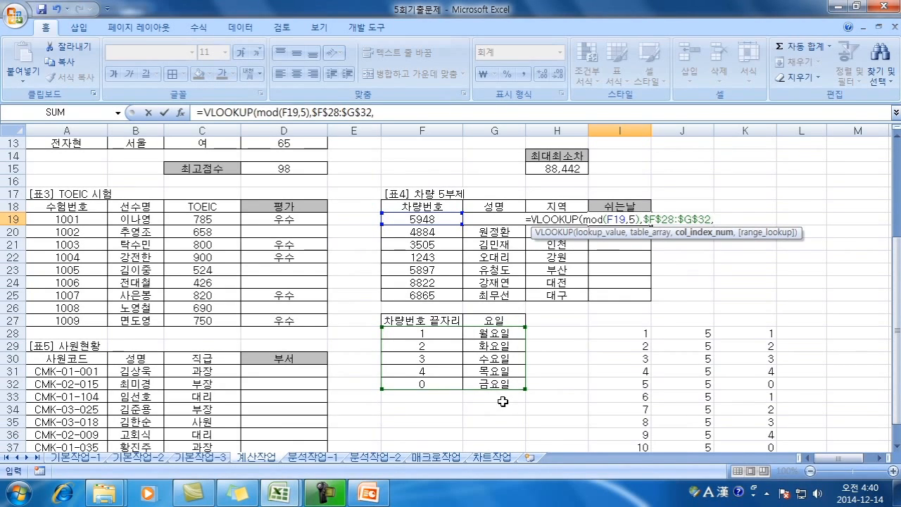
type("2,")
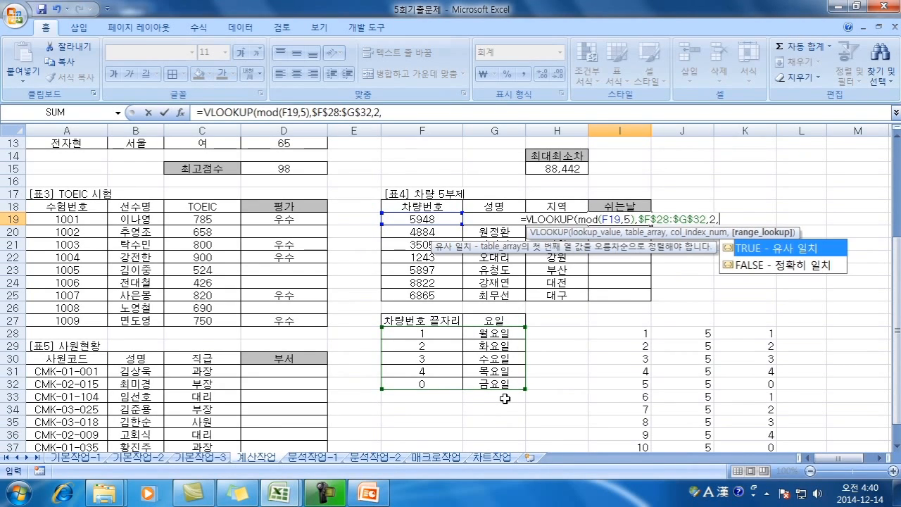
double_click(744, 265)
type(")")
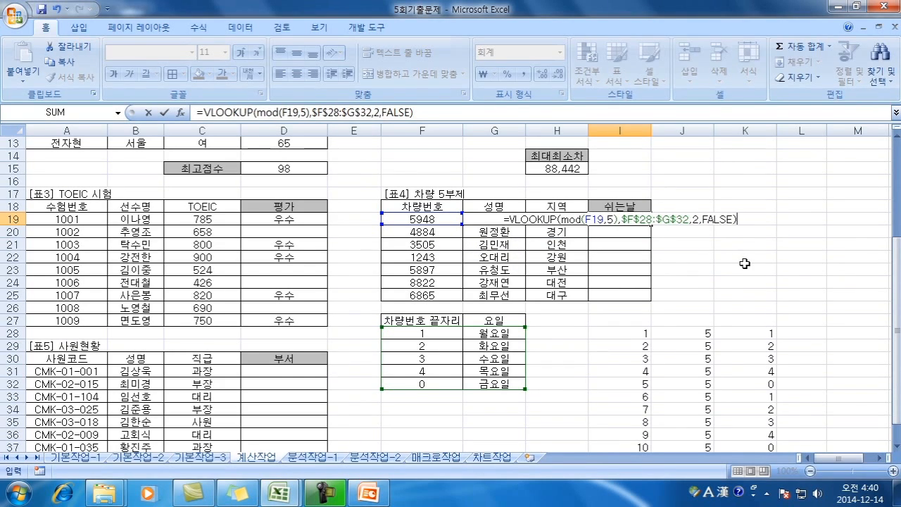
key("Return")
left_click(626, 219)
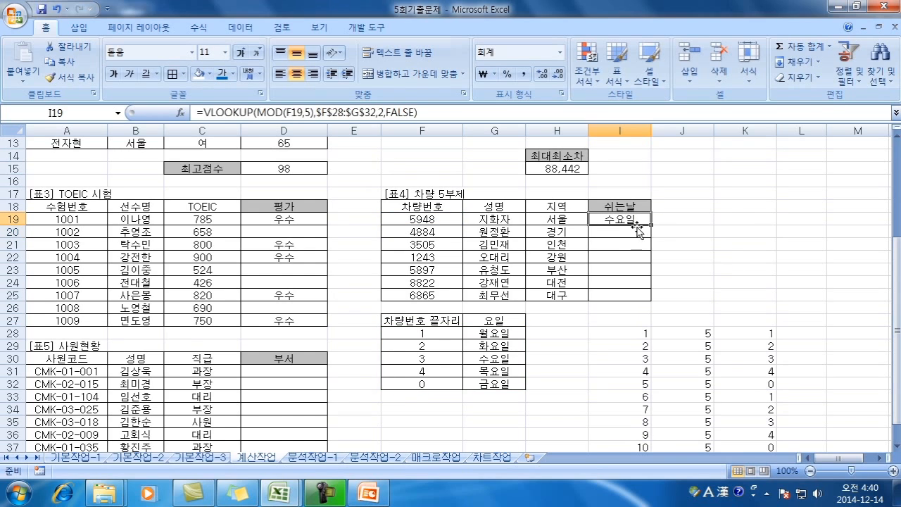
left_click_drag(651, 226, 651, 301)
Delete the MOD example values and formulas from the scratch range I28:K37.
scroll(707, 341, "down", 2)
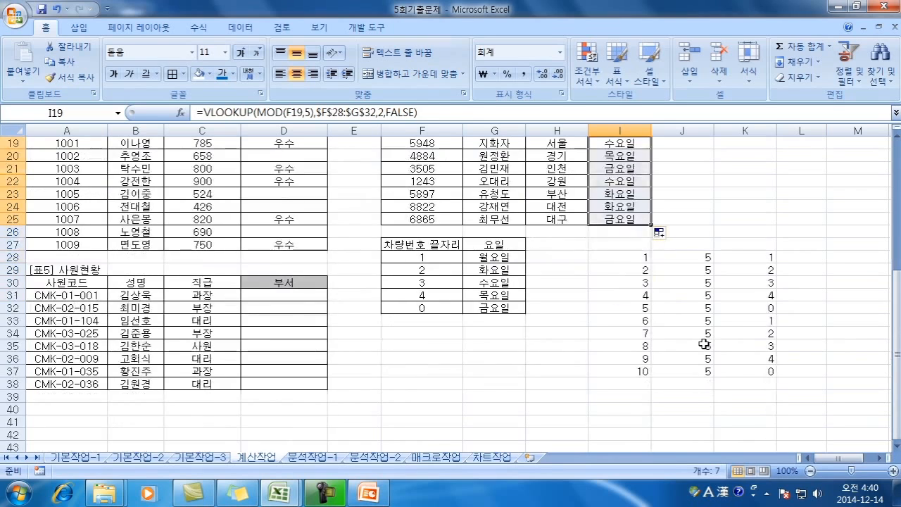
left_click_drag(625, 256, 746, 372)
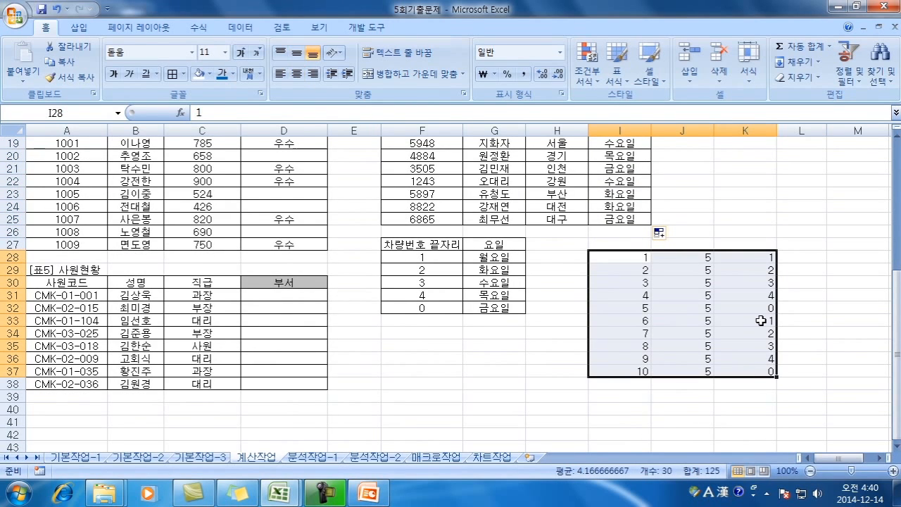
key("Delete")
left_click(530, 369)
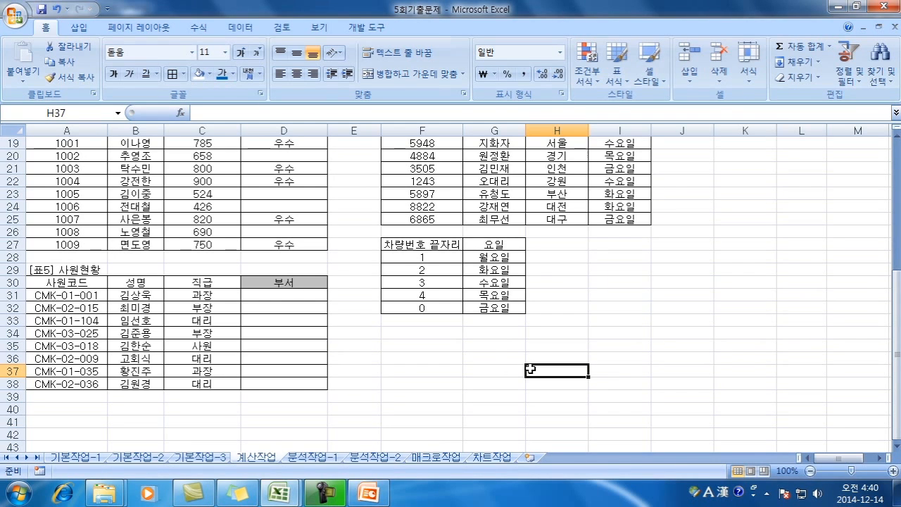
In 표5's first 부서 cell D31, begin a CHOOSE formula with MID(A31,6,1) as the index number.
left_click(287, 296)
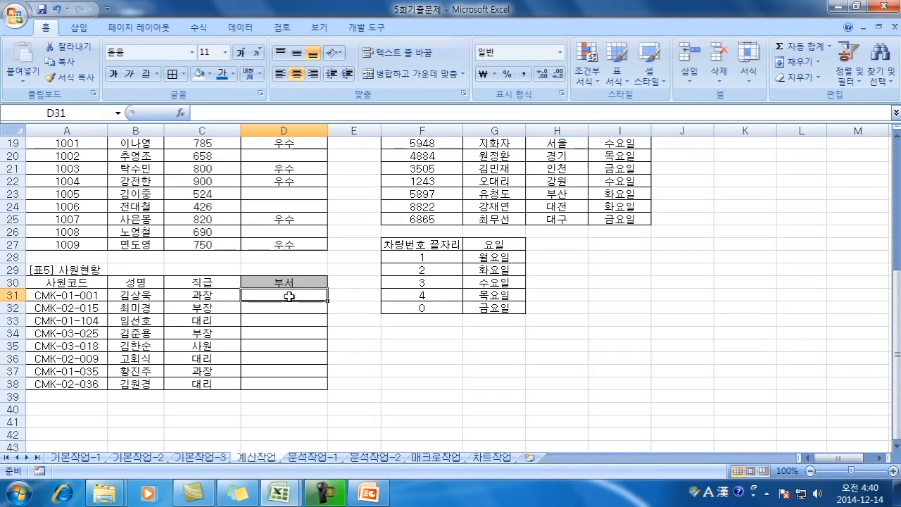
type("=")
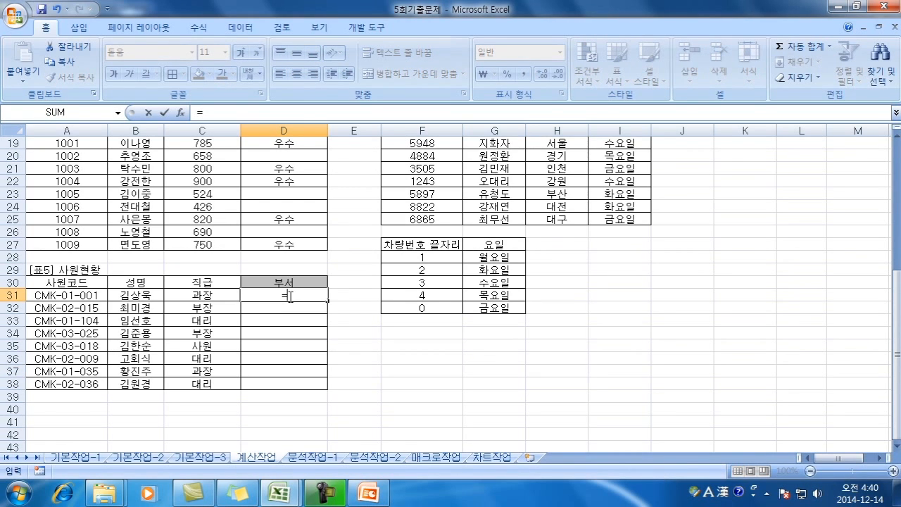
type("ch")
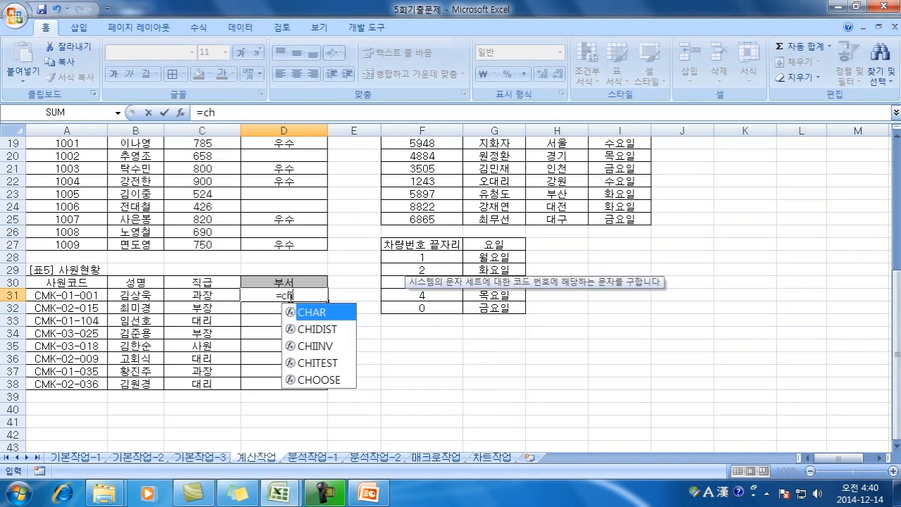
double_click(340, 383)
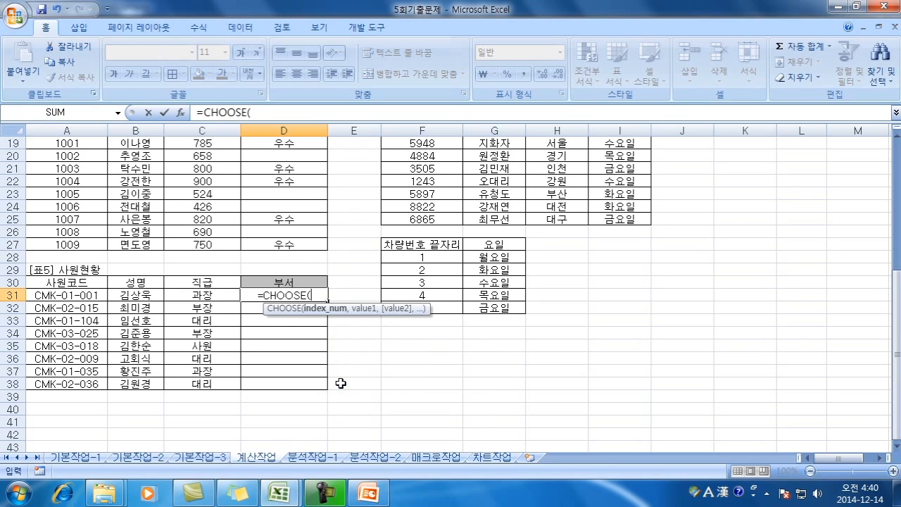
type("mid(")
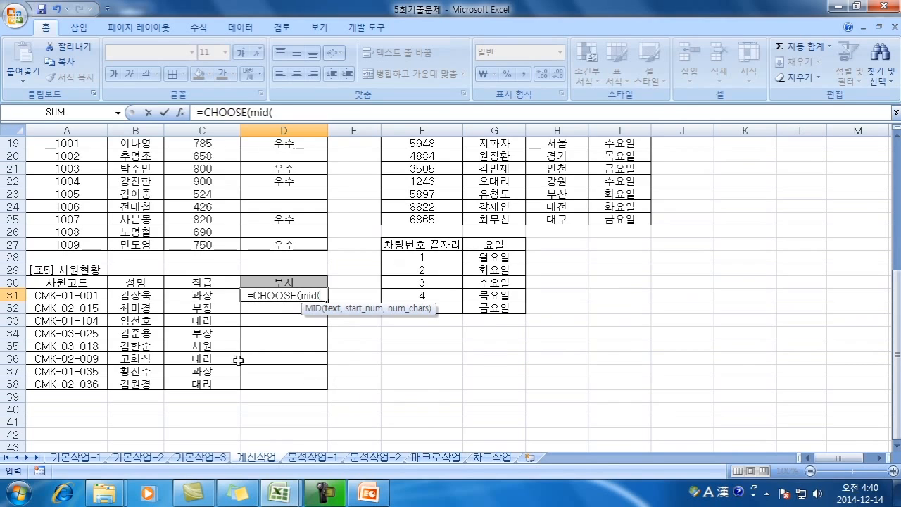
left_click(64, 296)
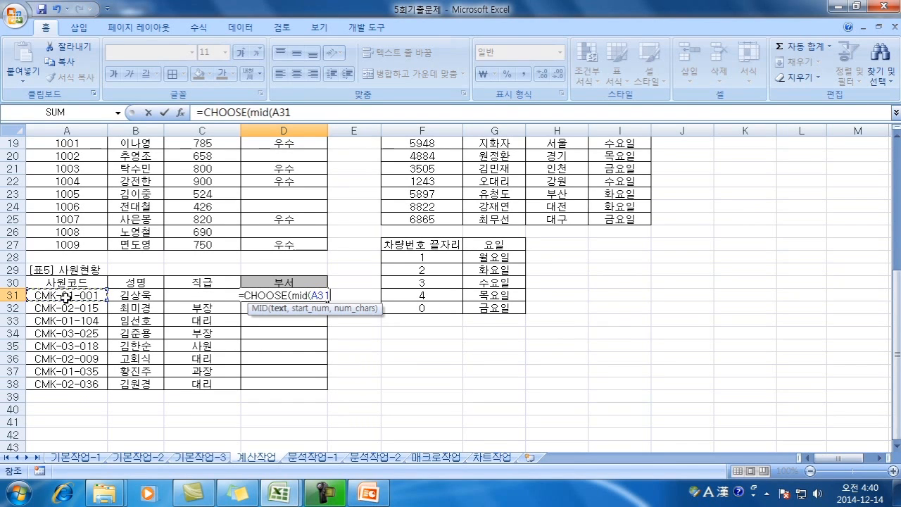
type(",")
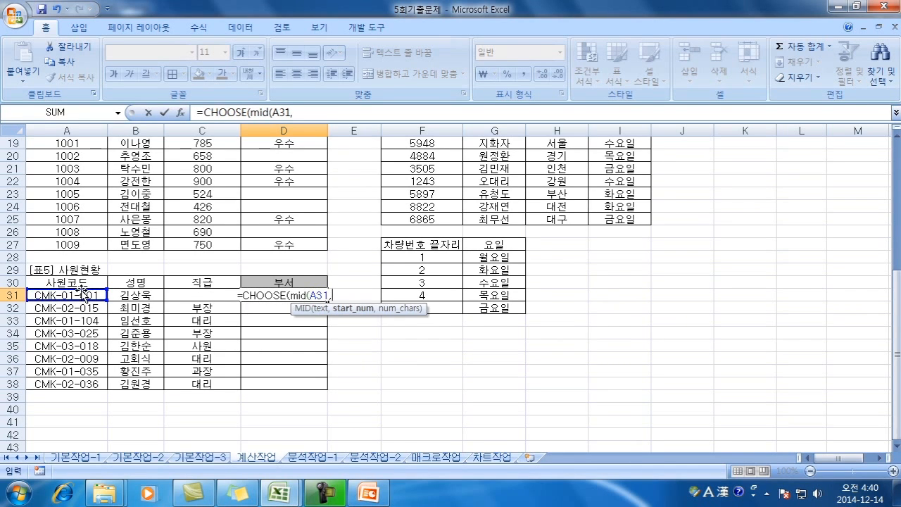
type("6,1")
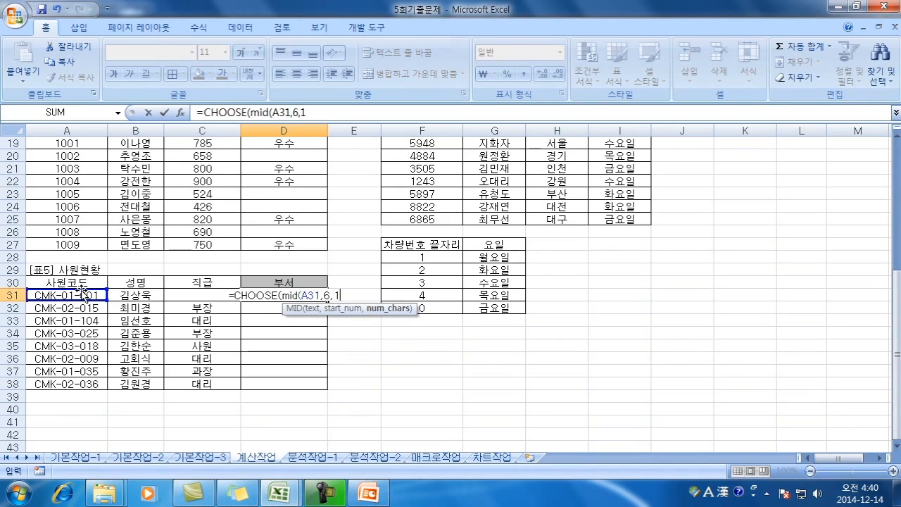
type(")")
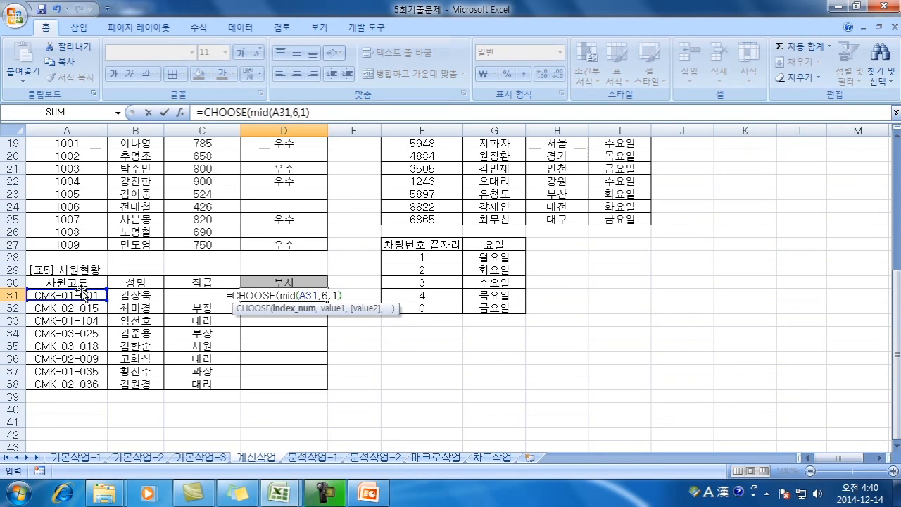
Complete the CHOOSE formula in D31 with the values "식품부", "의료부" and "생활부".
type(",\"")
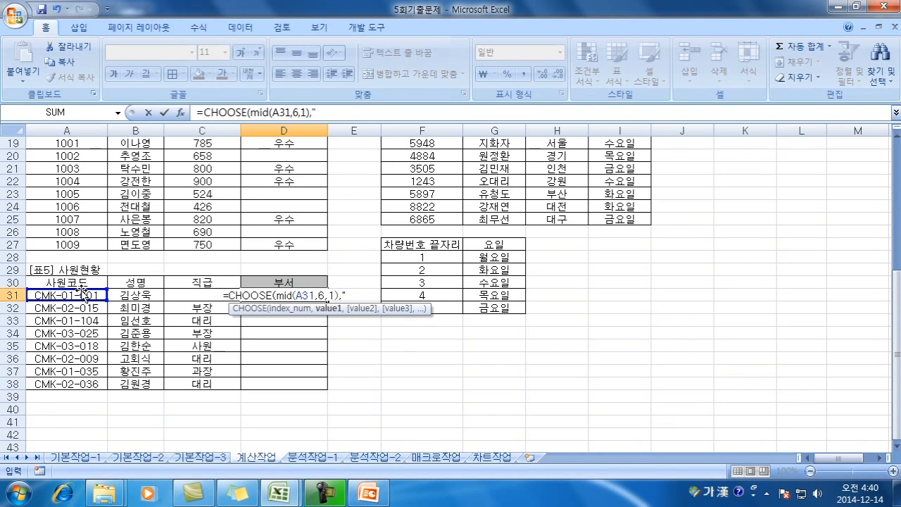
type("식품")
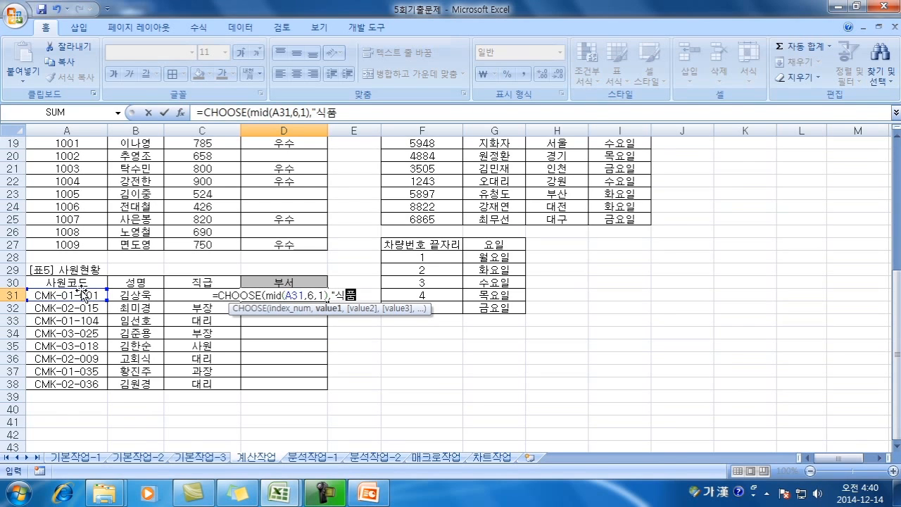
type("ㅈ부")
key("BackSpace")
key("BackSpace")
key("BackSpace")
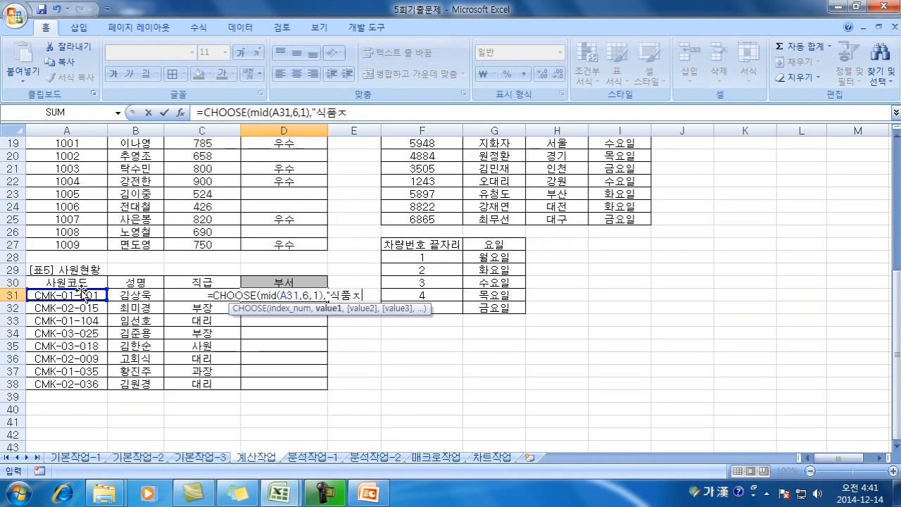
type("ㅂ")
type("\",\"")
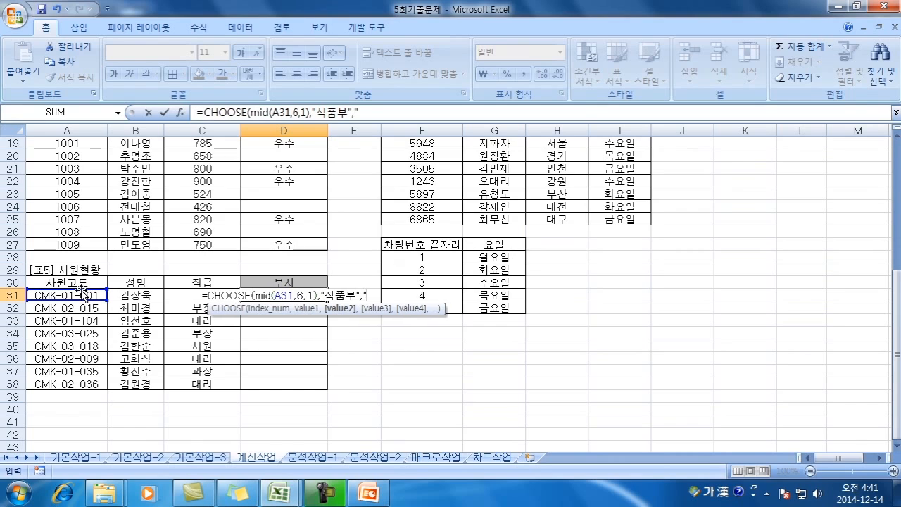
type("의료부")
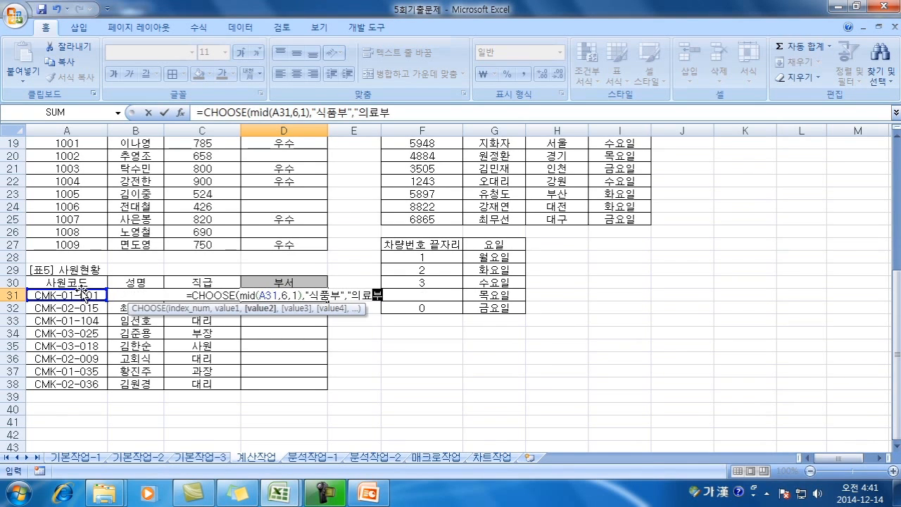
type("\",\"생활부\"")
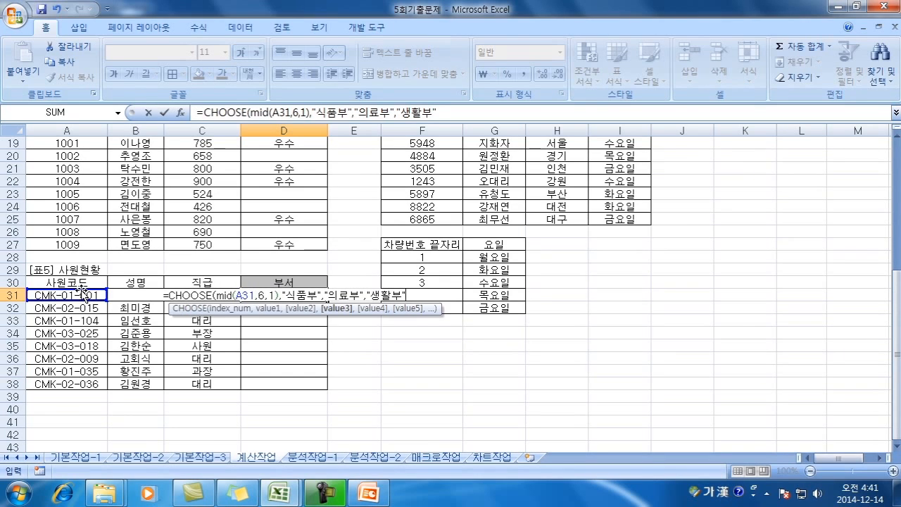
type(")")
key("Return")
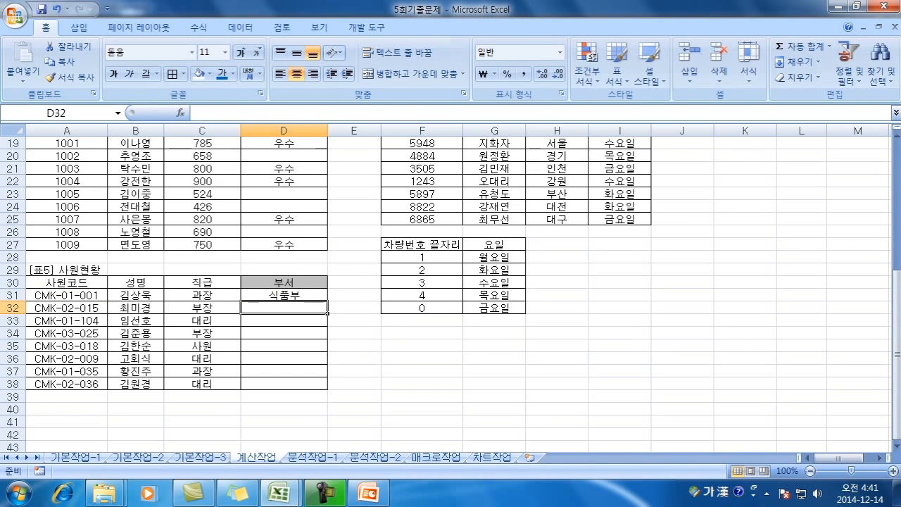
Fill the 부서 formula from D31 down through D38 and deselect the range.
left_click(314, 294)
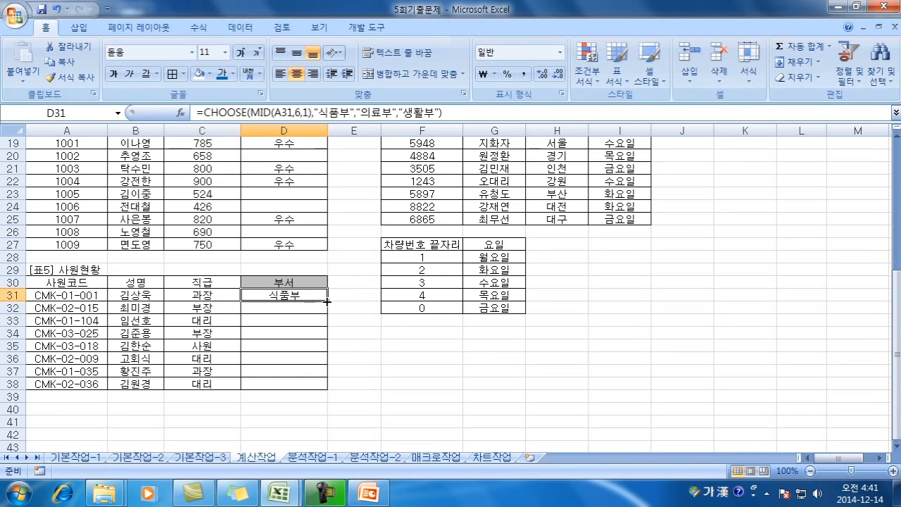
double_click(327, 300)
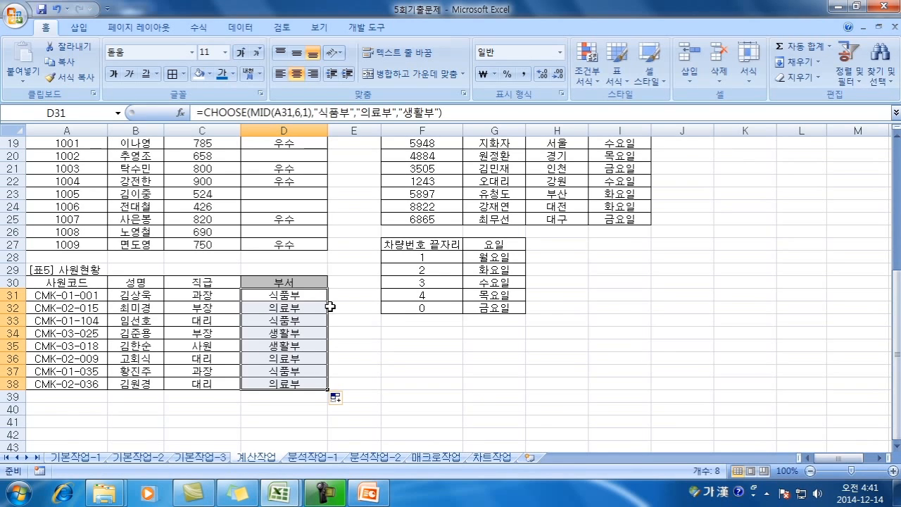
left_click(369, 397)
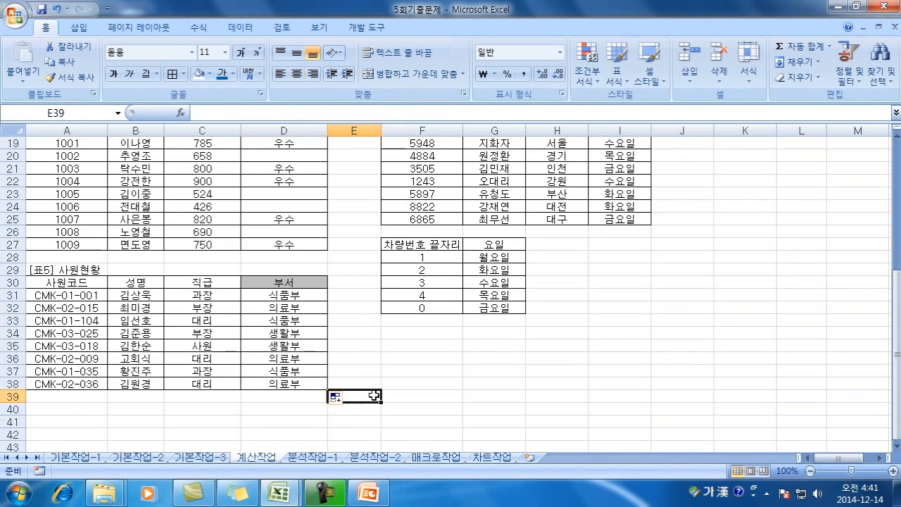
left_click(519, 384)
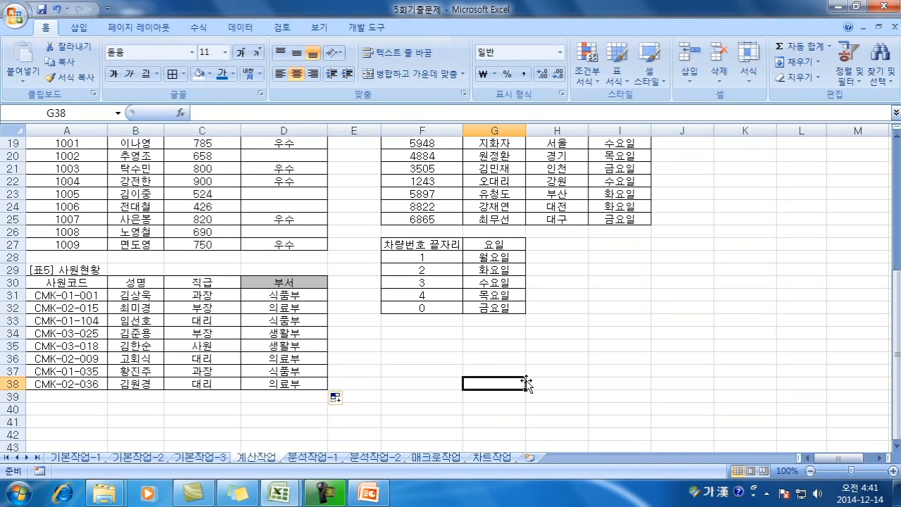